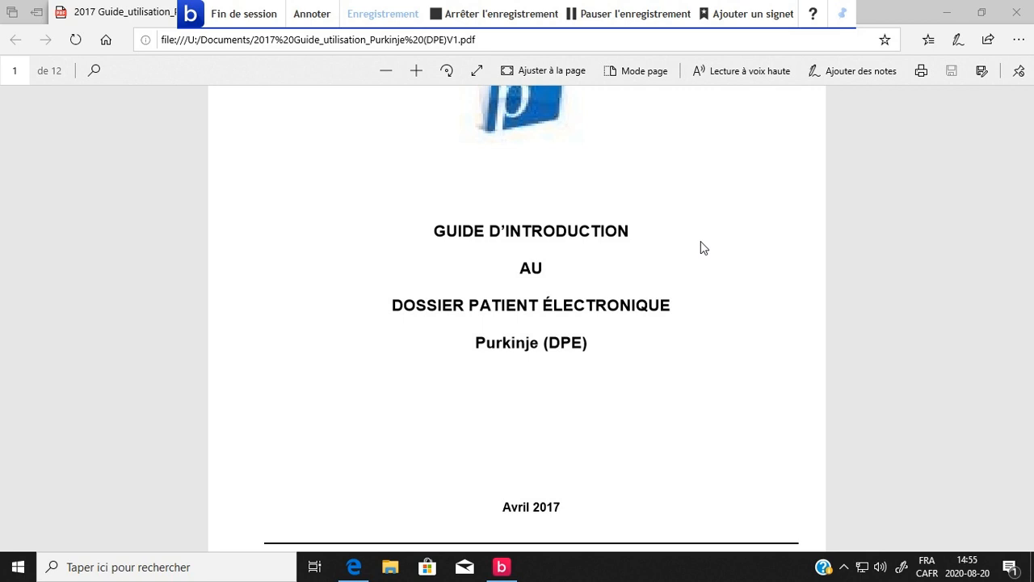
# Read the guide's support contacts, confidentiality rules, digitized record history and Purkinje (DPE) access instructions on pages 1 and 2.
pyautogui.scroll(-2, 701, 248)
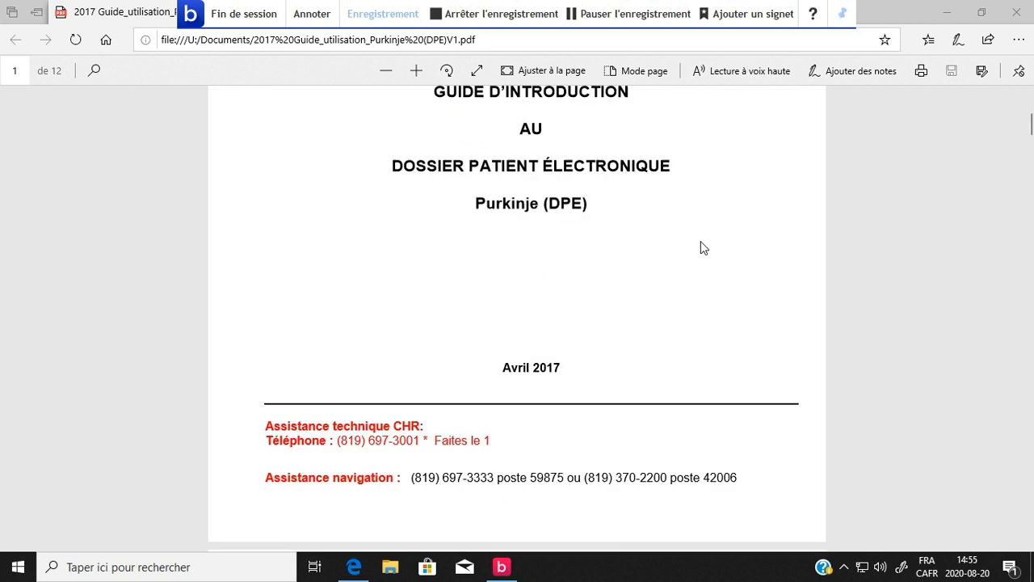
pyautogui.scroll(-2, 701, 248)
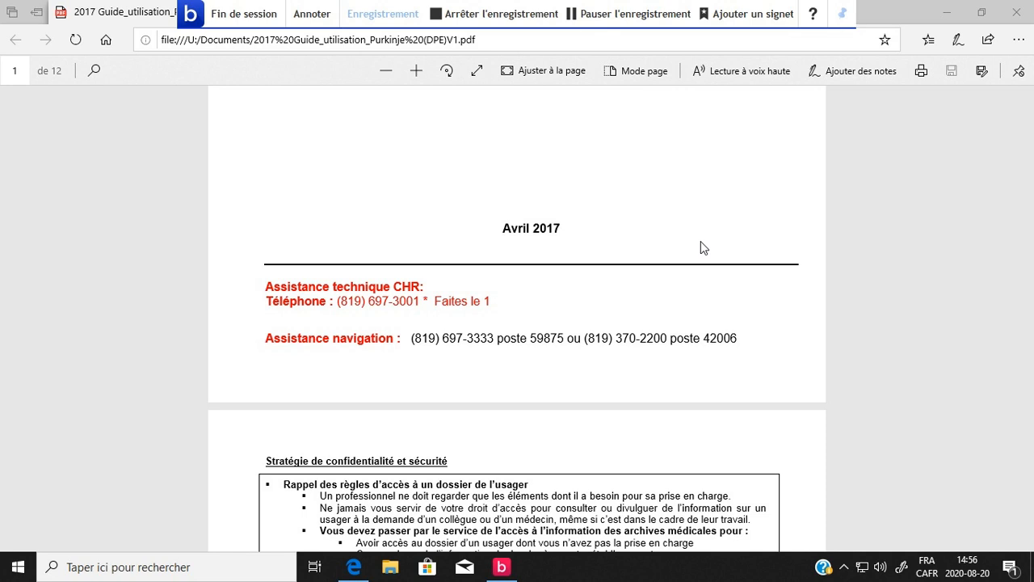
pyautogui.scroll(-1, 699, 247)
pyautogui.scroll(-4, 699, 246)
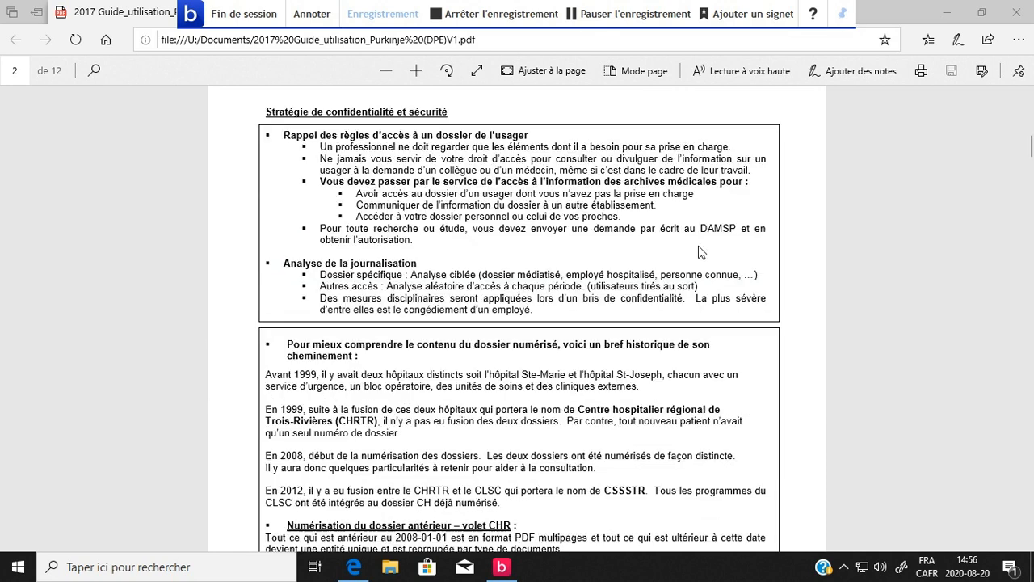
pyautogui.scroll(-2, 698, 246)
pyautogui.scroll(-1, 699, 251)
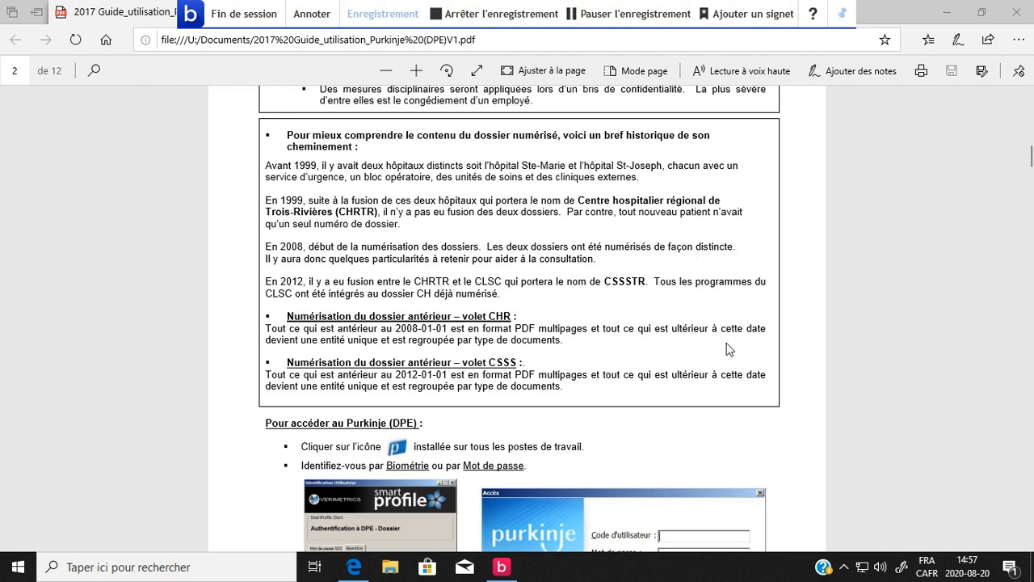
pyautogui.scroll(-3, 726, 344)
pyautogui.scroll(-1, 727, 350)
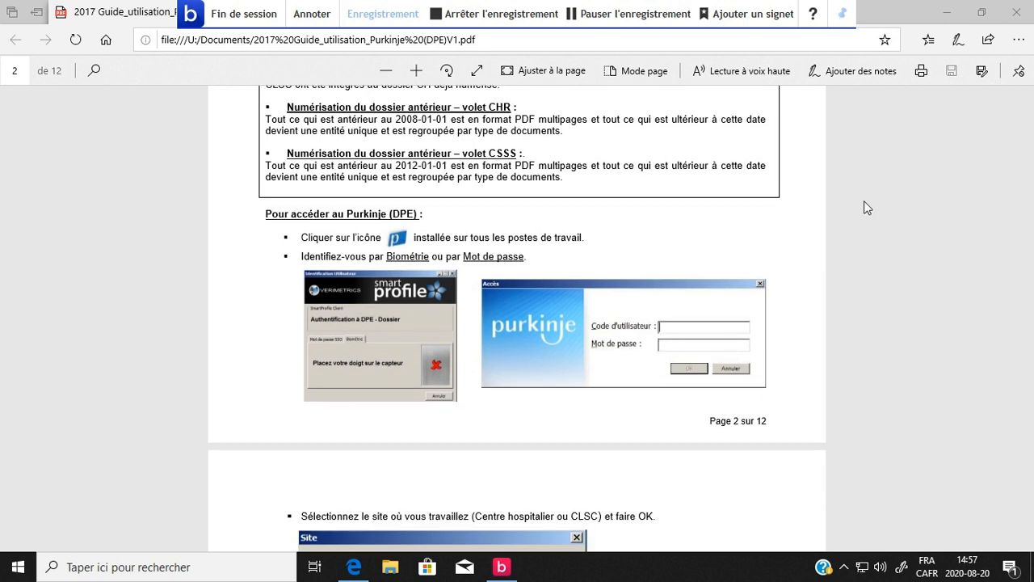
# Switch from the guide to the desktop, launch Purkinje (DPE) and enter the user code in the Accès dialog.
pyautogui.click(950, 13)
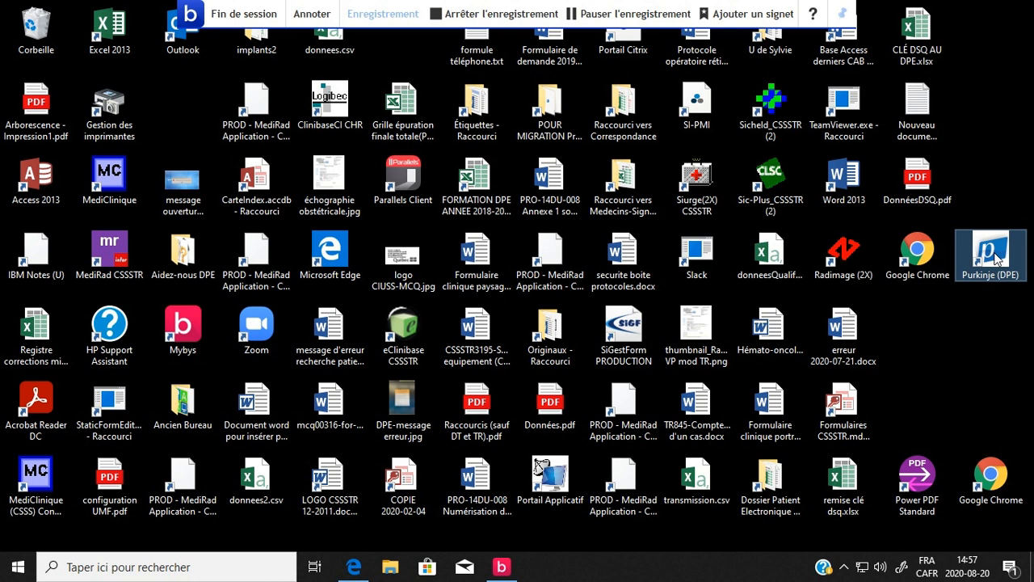
pyautogui.doubleClick(990, 255)
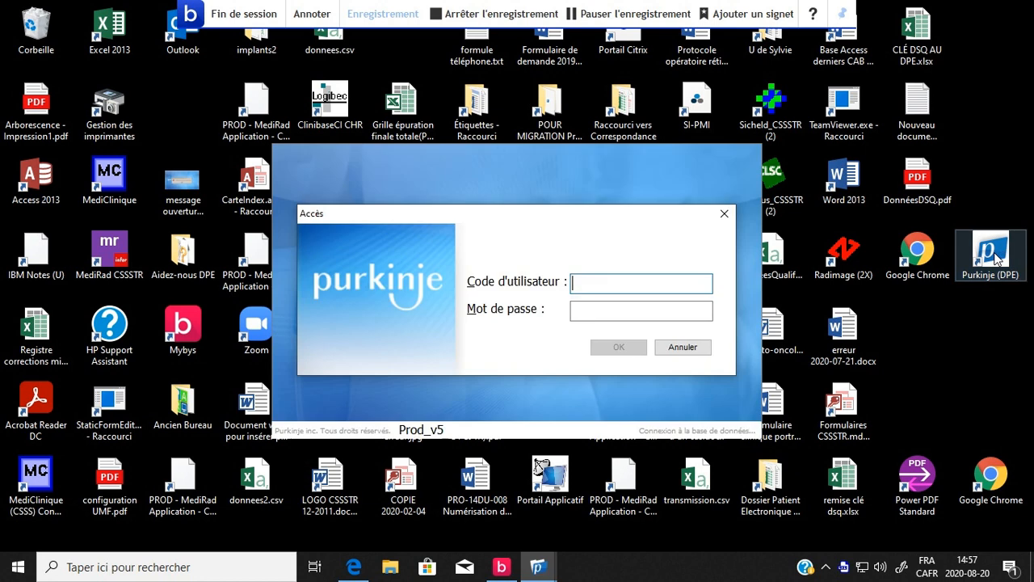
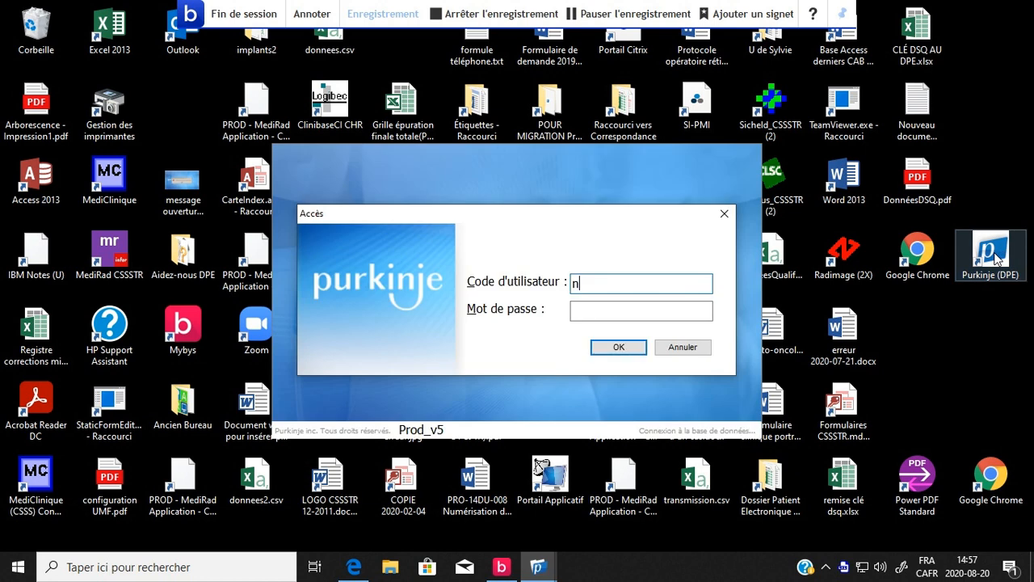
pyautogui.press('Tab')
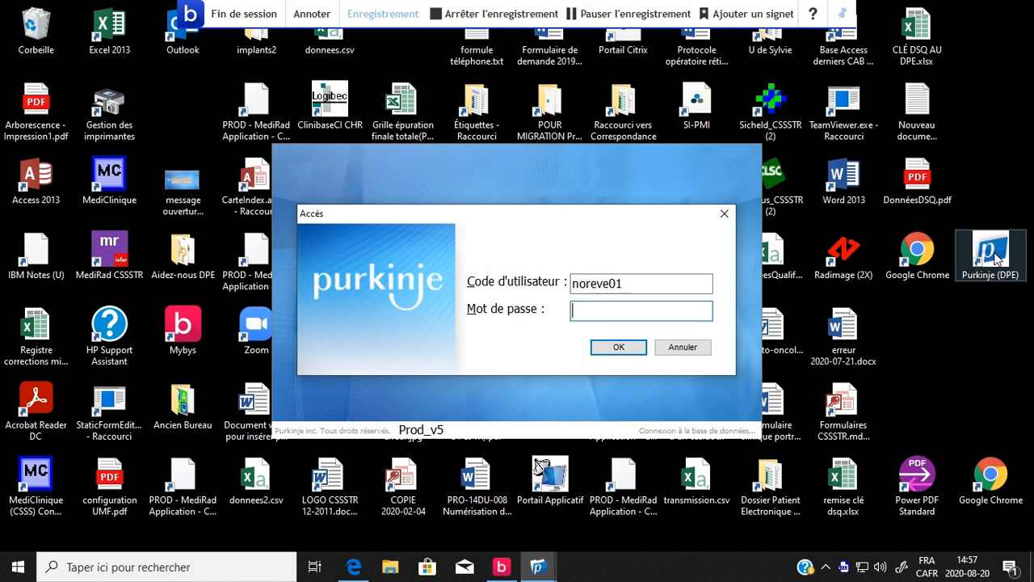
# Enter the account password to sign in and accept CSSSTR as the current site.
pyautogui.write('********')
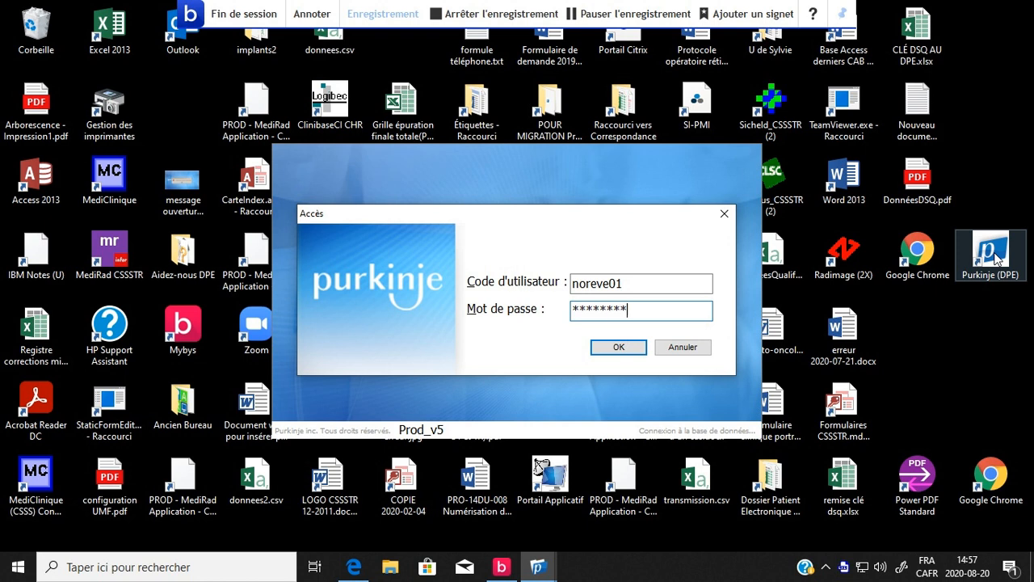
pyautogui.click(615, 347)
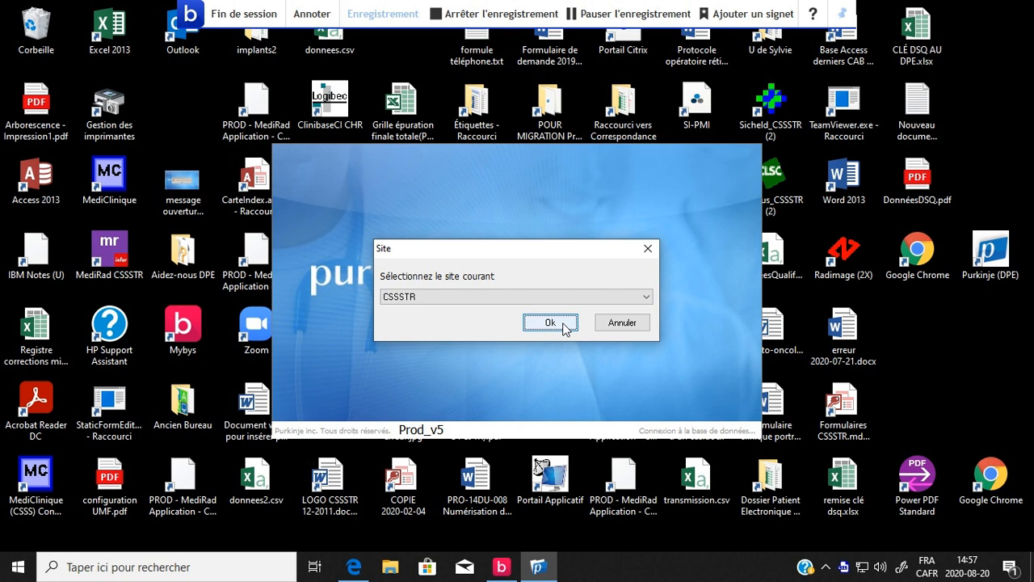
pyautogui.click(564, 325)
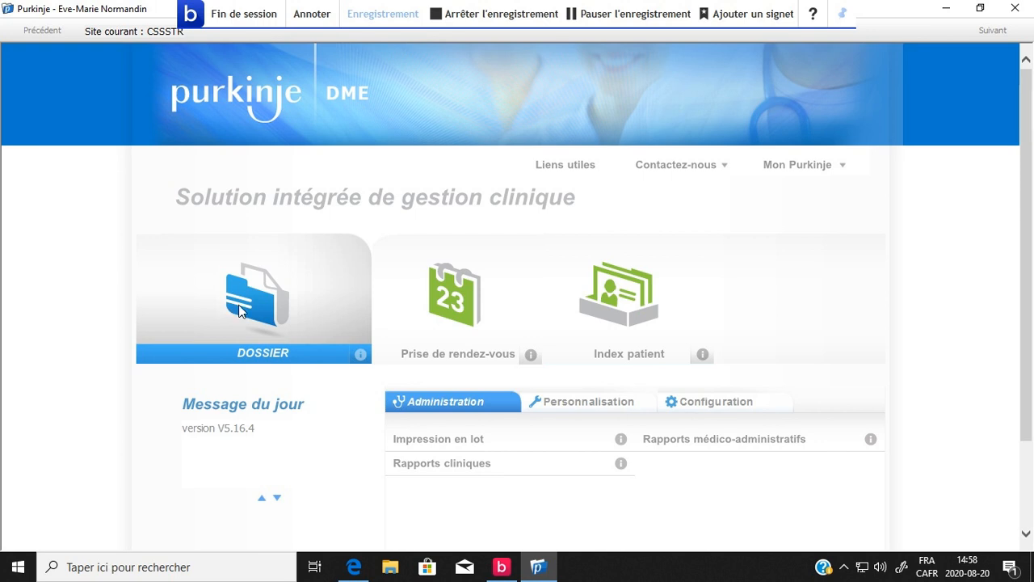
# Open the Dossier module and collapse the Listes de rendez-vous, Listes de patients and Listes de documents sections.
pyautogui.click(234, 352)
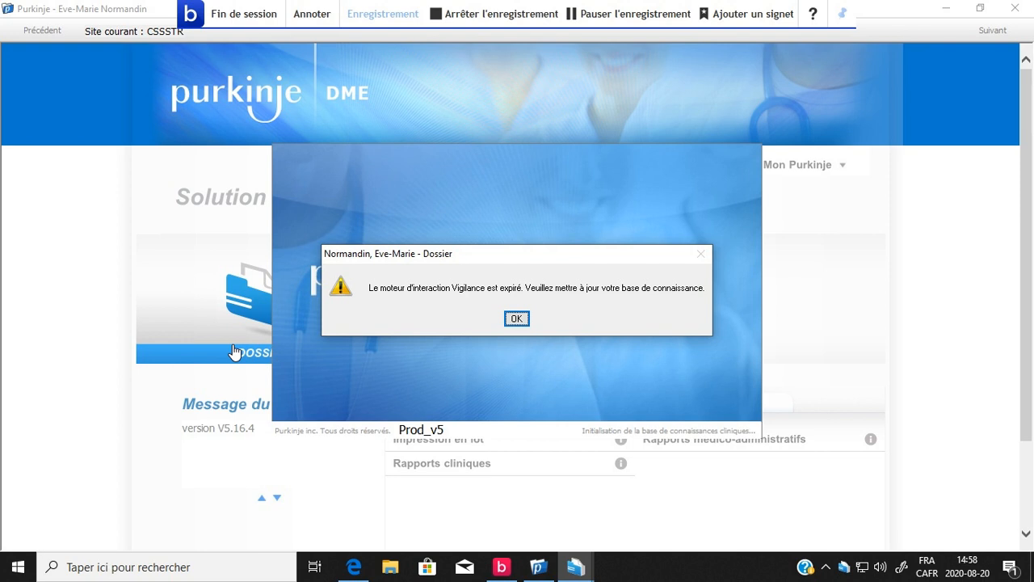
pyautogui.click(517, 319)
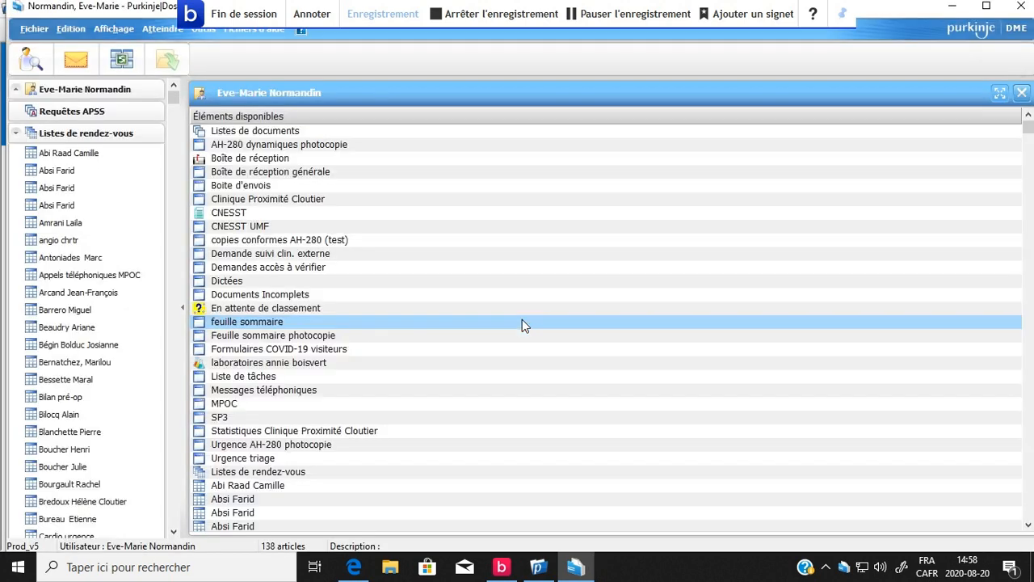
pyautogui.click(15, 133)
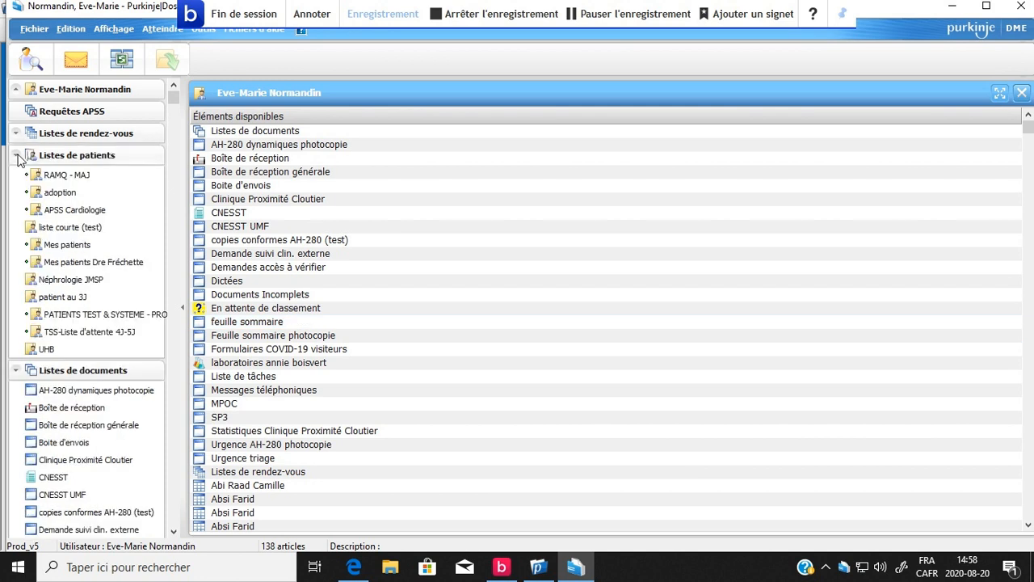
pyautogui.click(16, 156)
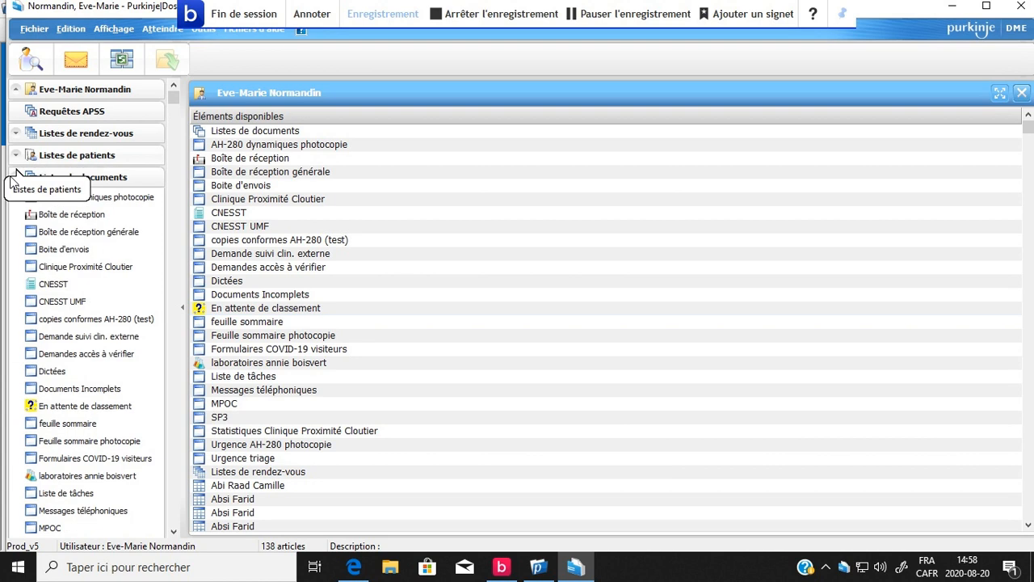
pyautogui.click(16, 177)
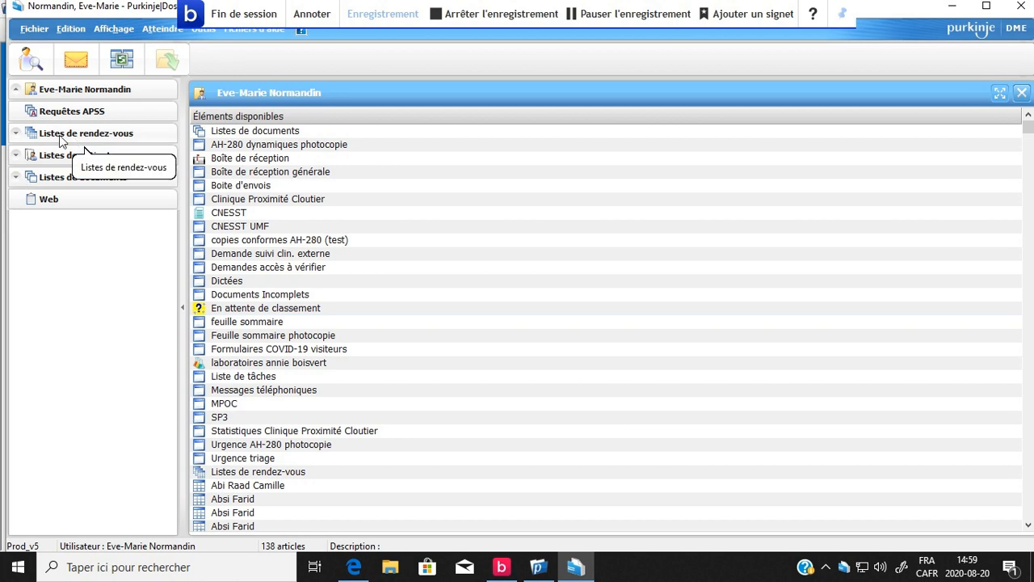
# Start adding an appointment list and search for its resource with "car" as Autre identification (1).
pyautogui.click(35, 30)
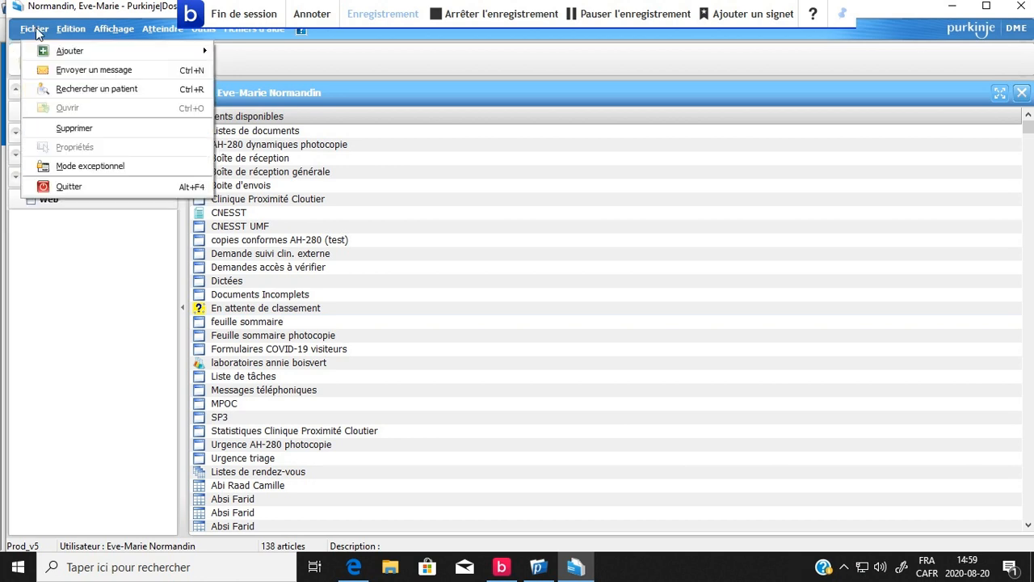
pyautogui.moveTo(52, 54)
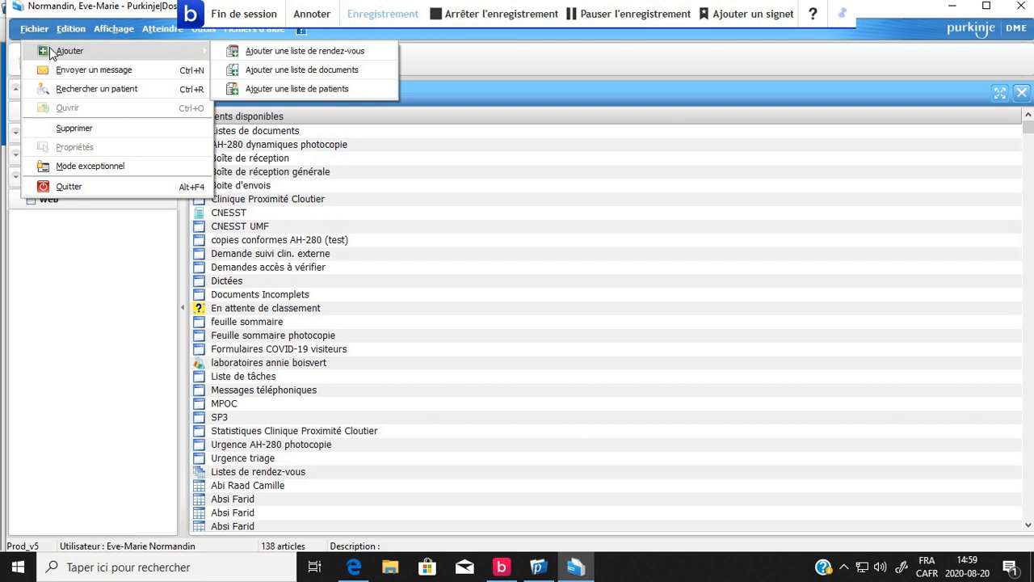
pyautogui.click(310, 55)
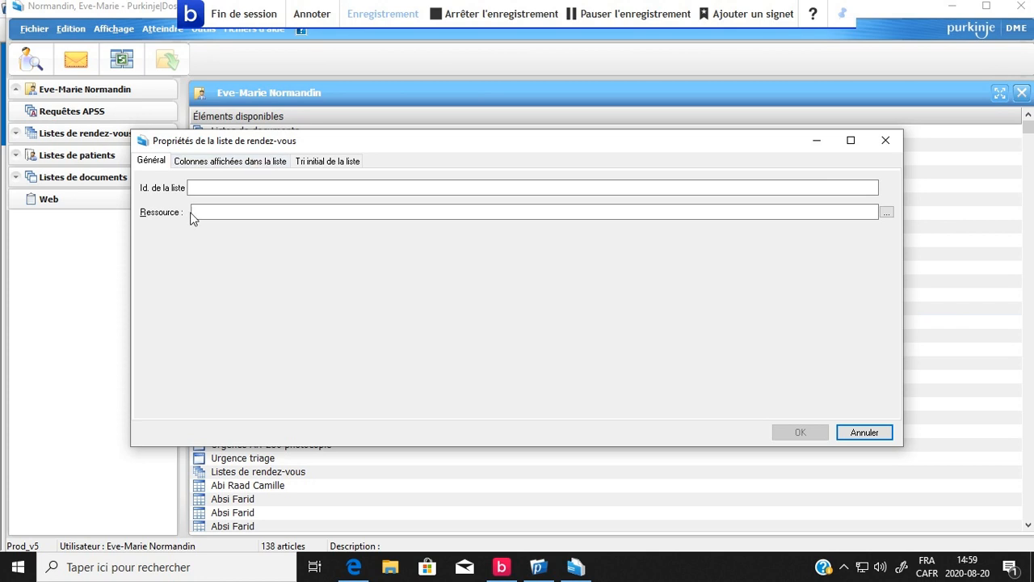
pyautogui.click(887, 213)
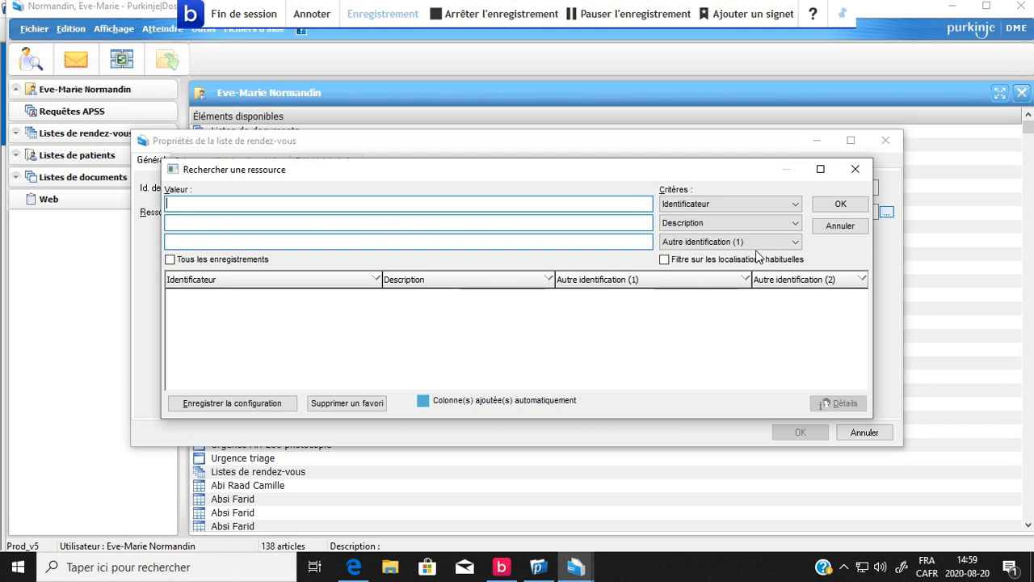
pyautogui.click(578, 224)
pyautogui.click(641, 241)
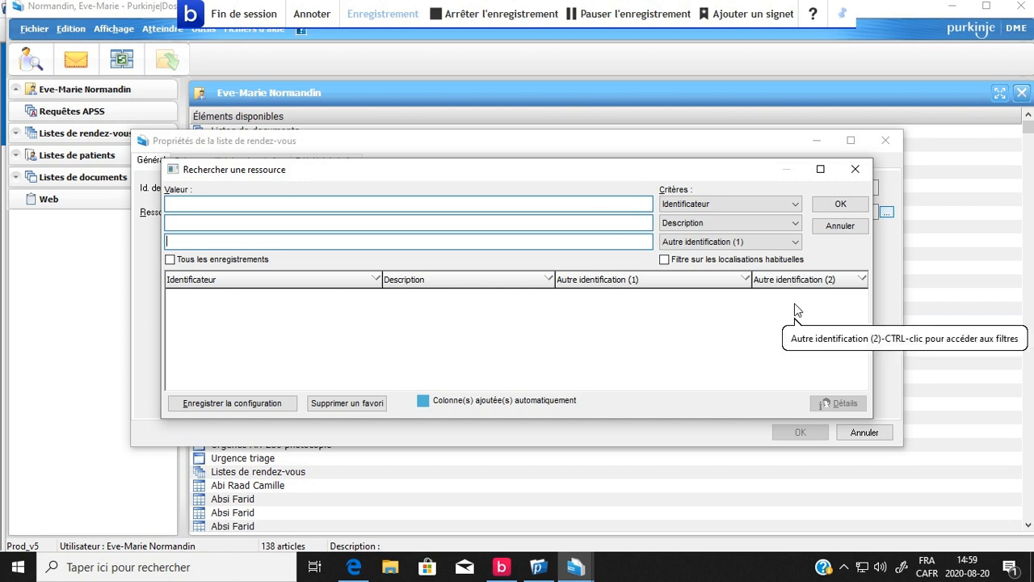
pyautogui.write('ca')
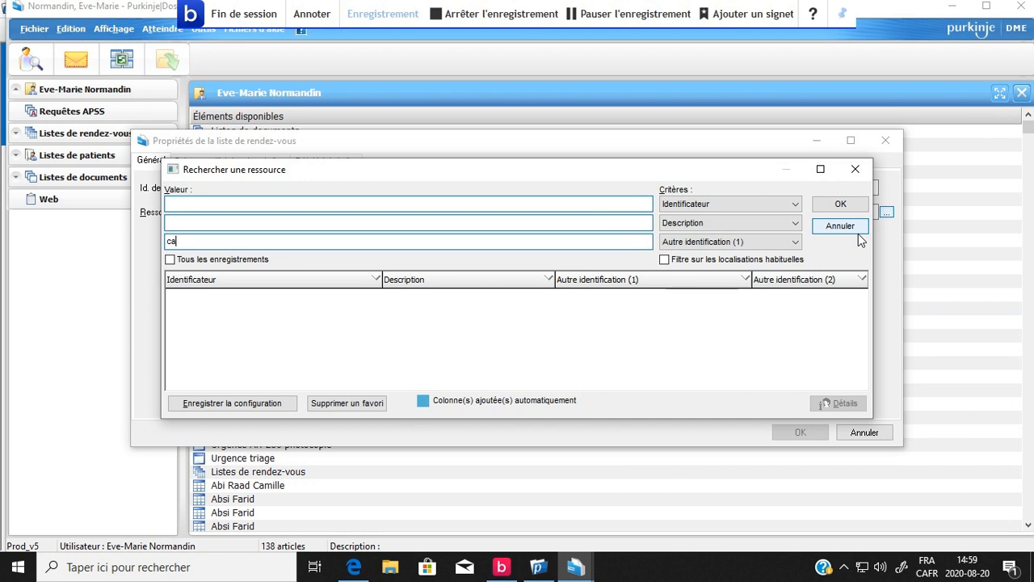
pyautogui.write('r')
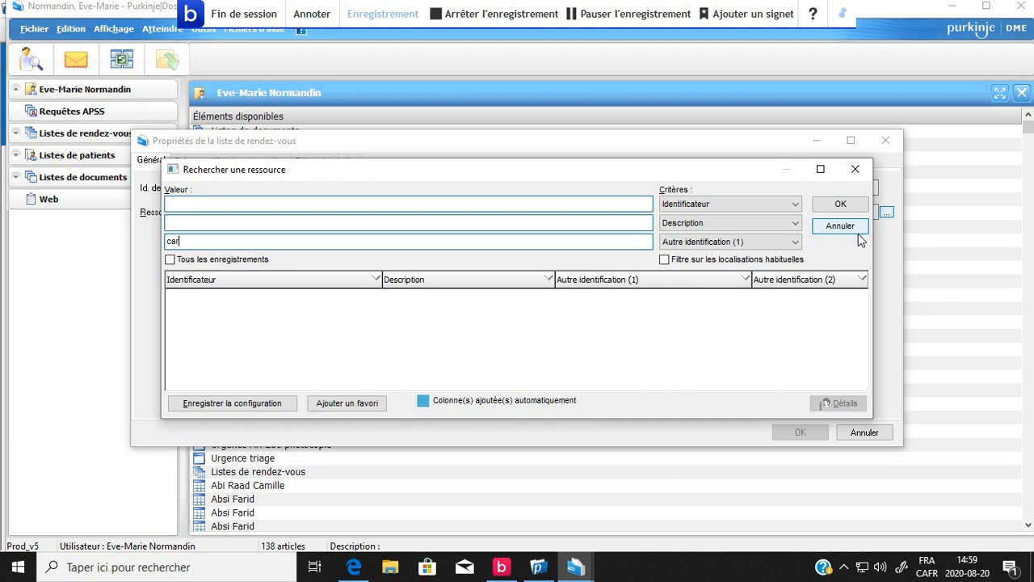
pyautogui.press('Return')
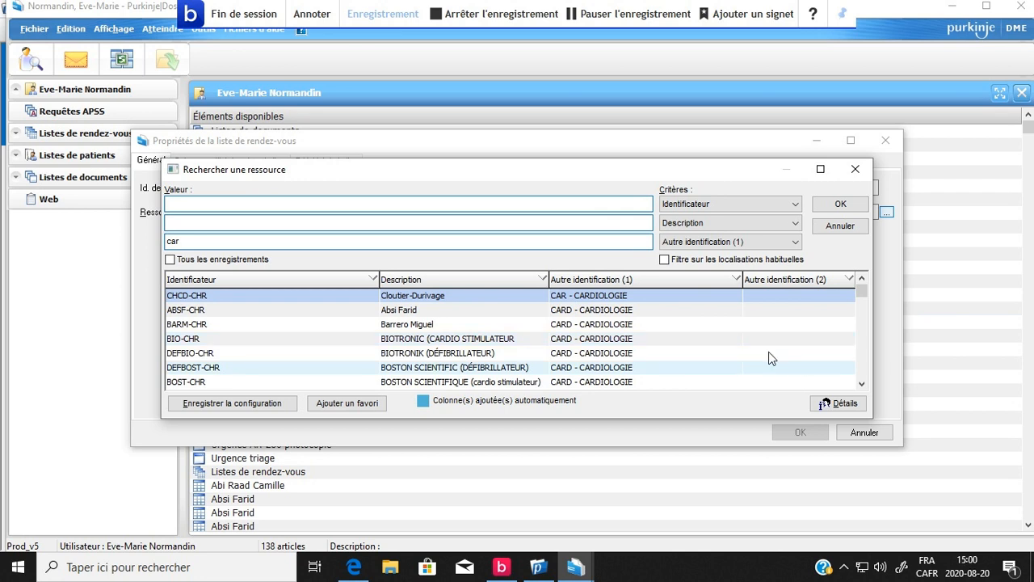
# Assign the ABSF-CHR cardiology resource to the appointment list, create the list and select it.
pyautogui.click(411, 305)
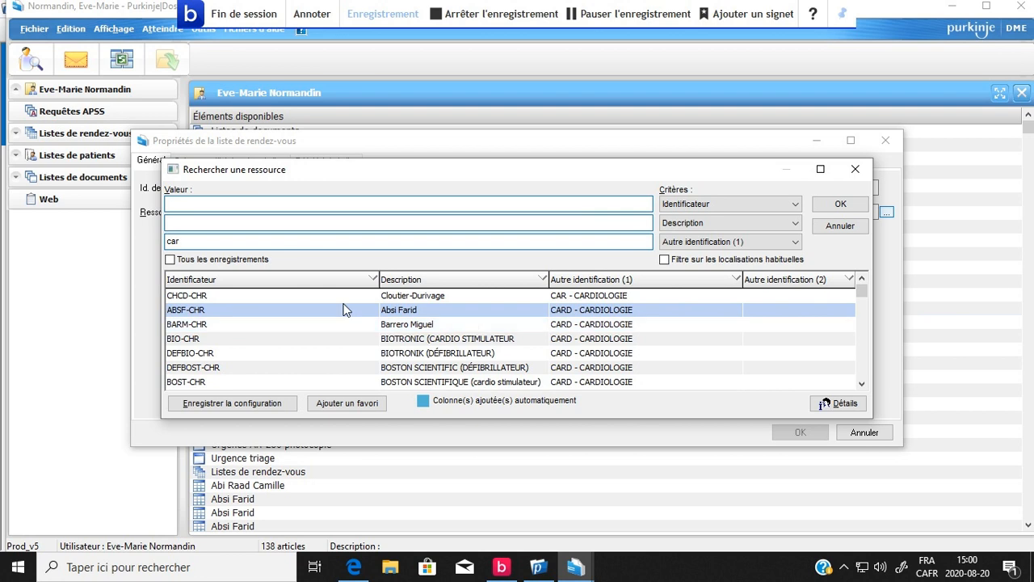
pyautogui.click(837, 205)
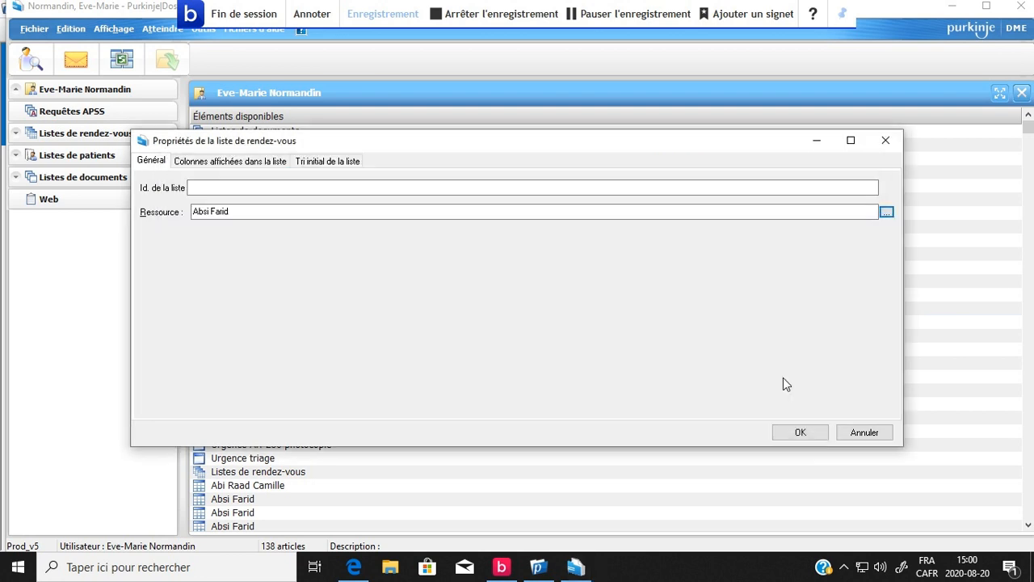
pyautogui.click(818, 436)
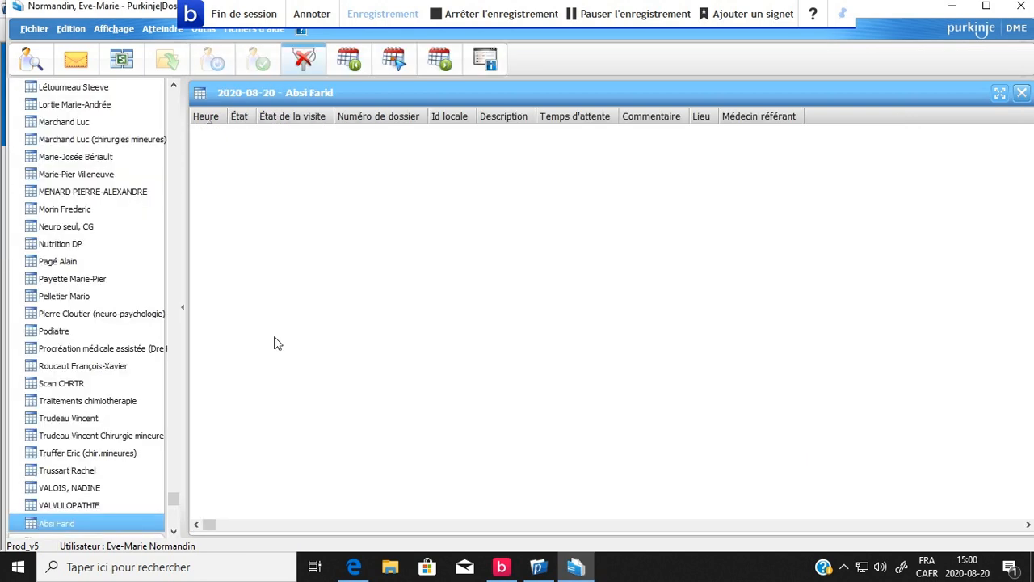
pyautogui.click(78, 523)
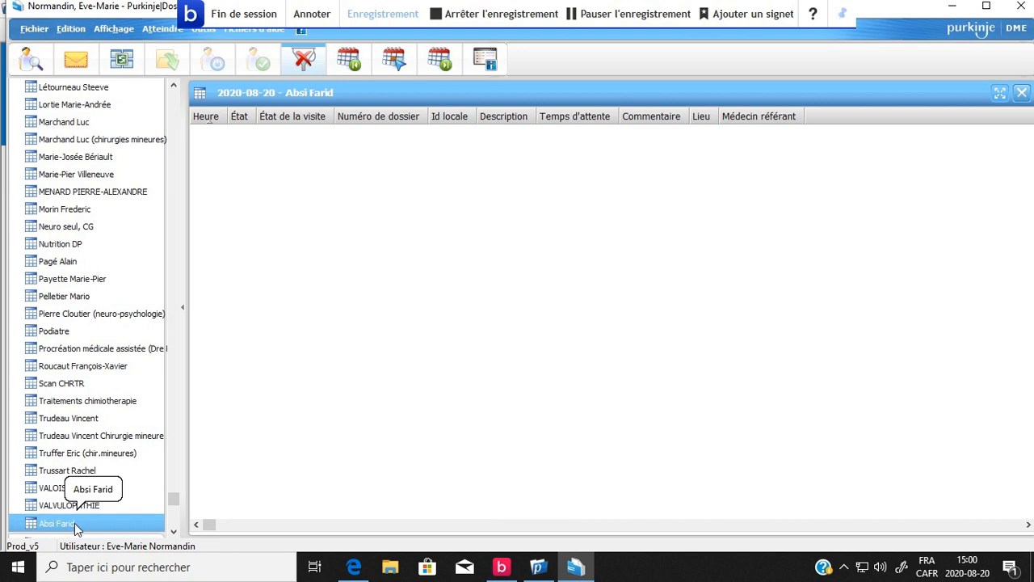
# Return to the start of the appointment lists and collapse the Listes de rendez-vous section.
pyautogui.click(173, 86)
pyautogui.click(171, 87)
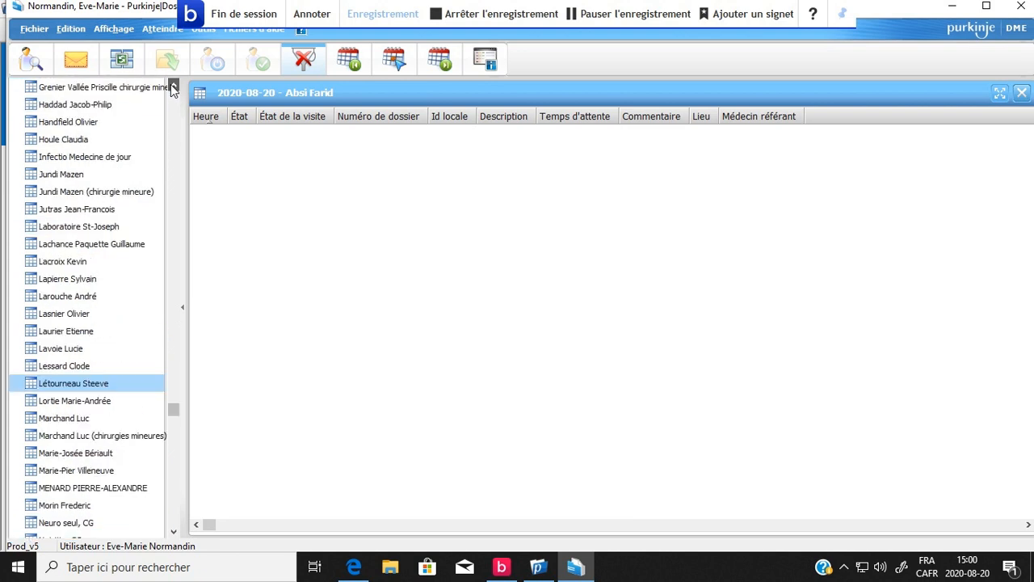
pyautogui.click(172, 87)
pyautogui.click(173, 87)
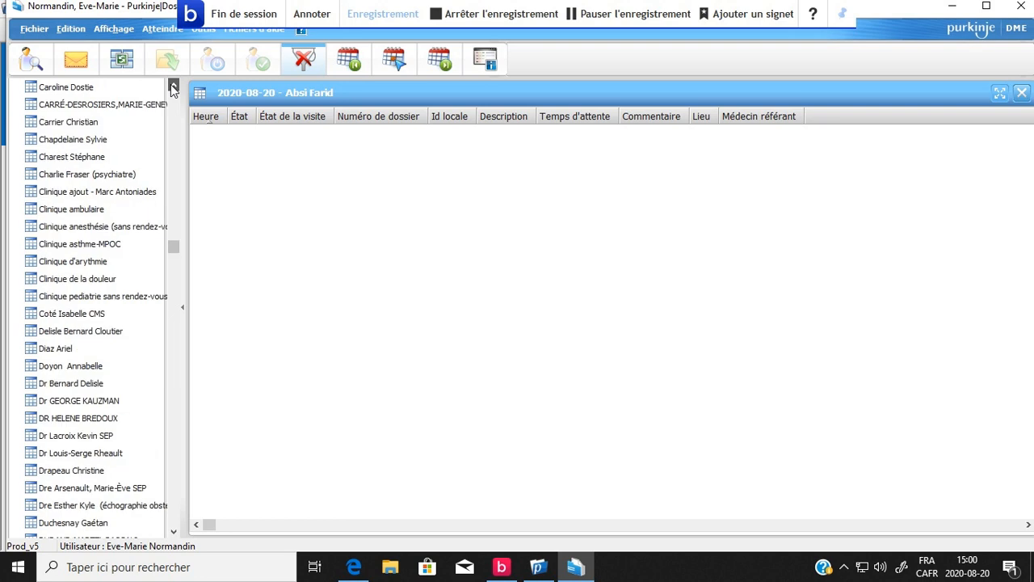
pyautogui.click(173, 87)
pyautogui.click(173, 87)
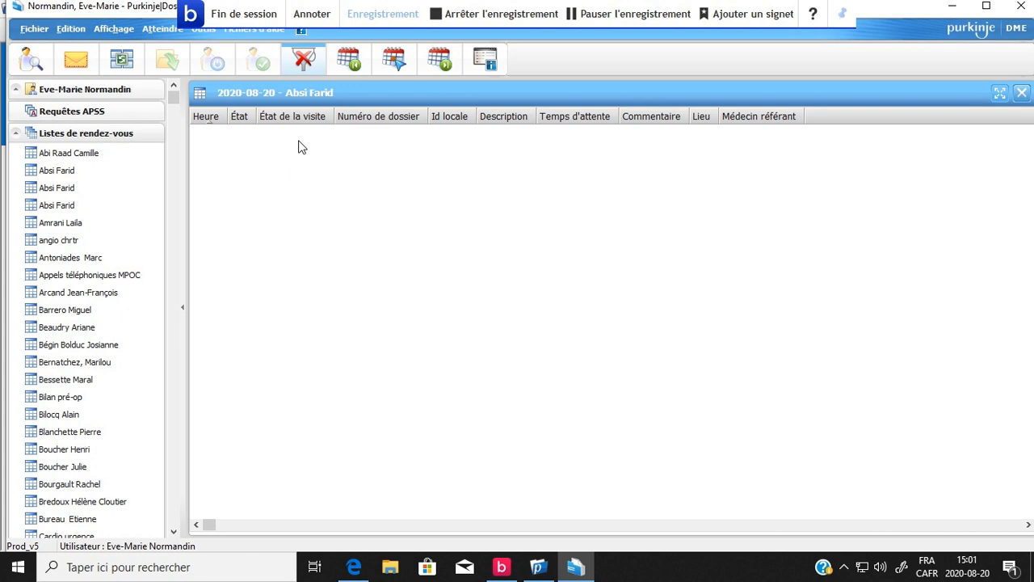
pyautogui.click(152, 417)
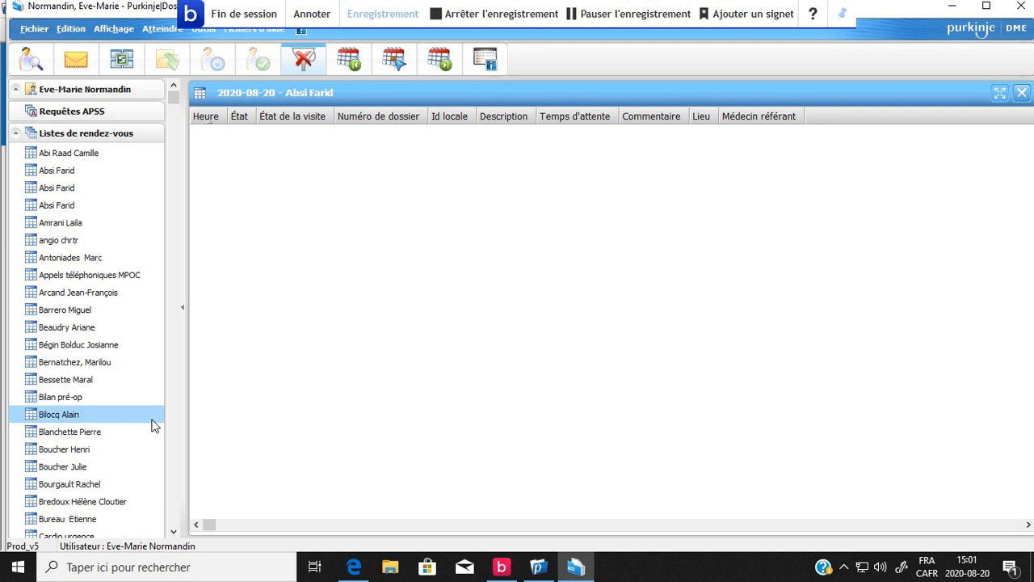
pyautogui.click(173, 533)
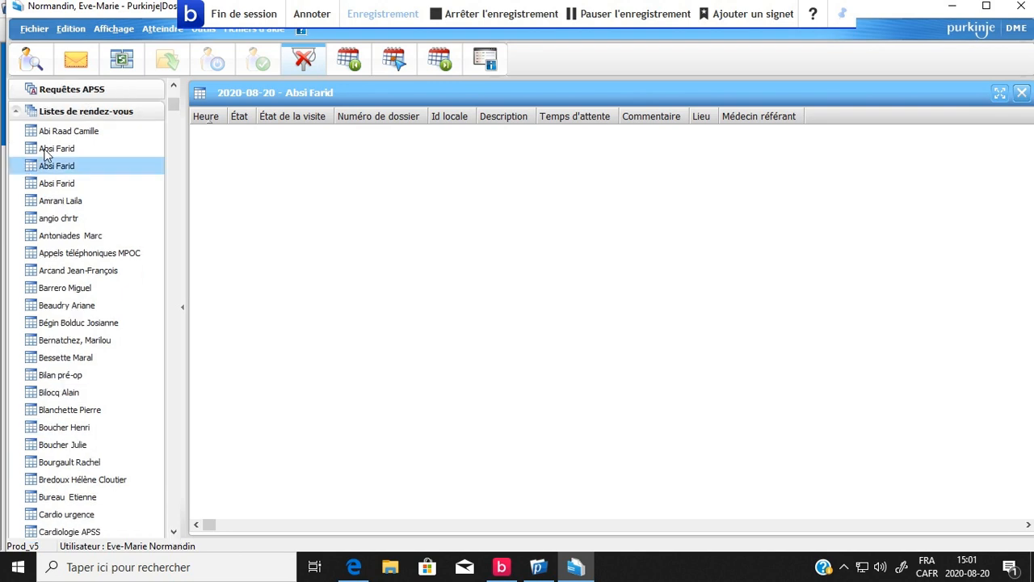
pyautogui.click(15, 112)
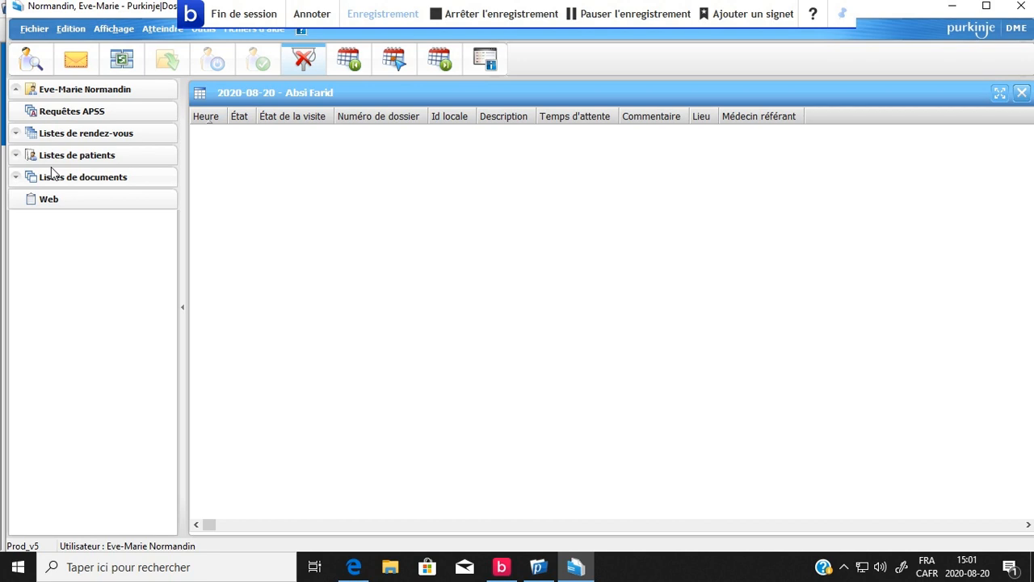
# Start adding a new patient list and name it "patients au 3J".
pyautogui.click(33, 30)
pyautogui.click(34, 31)
pyautogui.click(32, 30)
pyautogui.moveTo(105, 57)
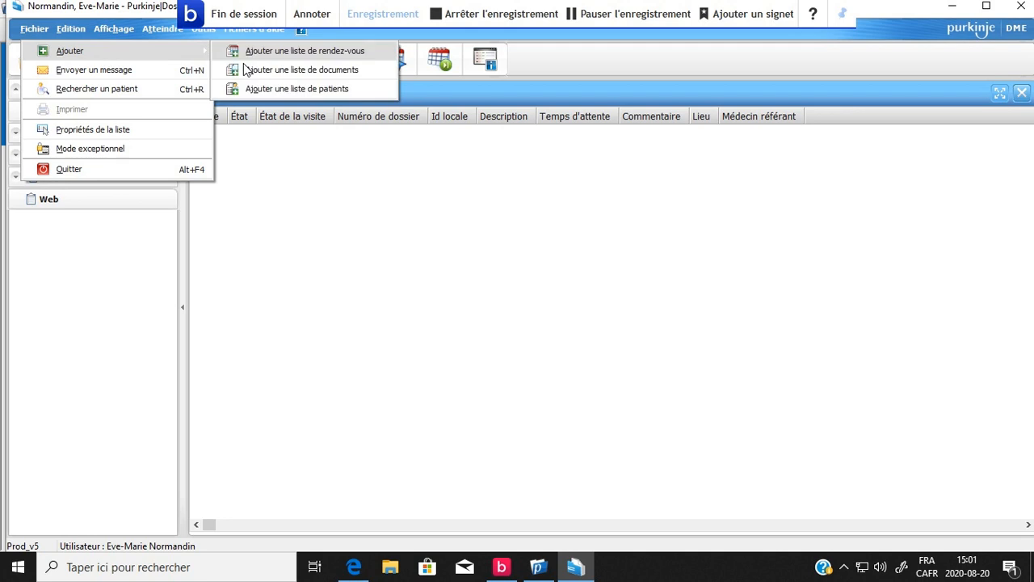
pyautogui.click(284, 89)
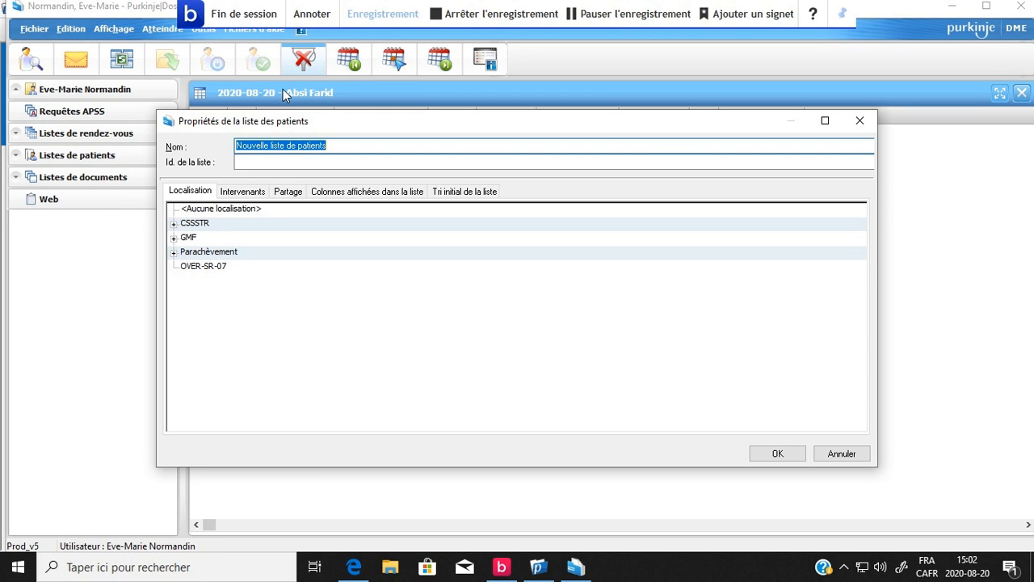
pyautogui.write('patient')
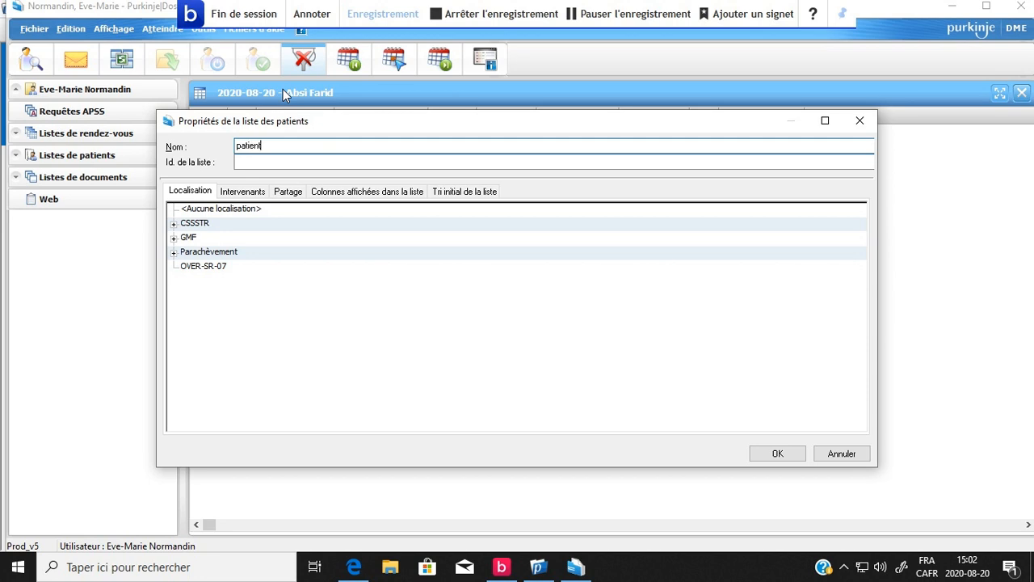
pyautogui.write('s au 3i')
# Set the new patient list's location to 3JORT, under CSSSTR and CHAUR.
pyautogui.click(174, 224)
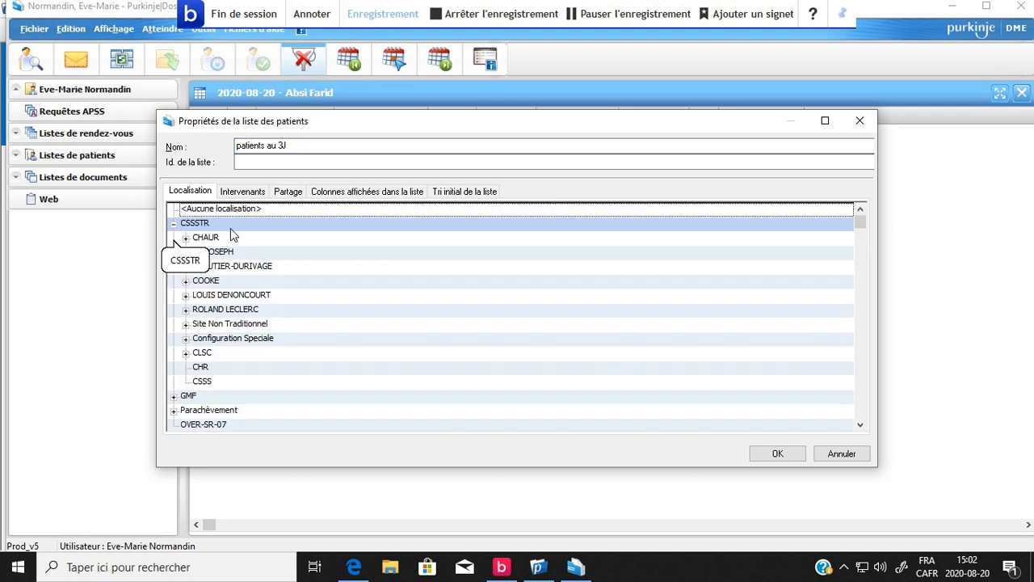
pyautogui.click(186, 239)
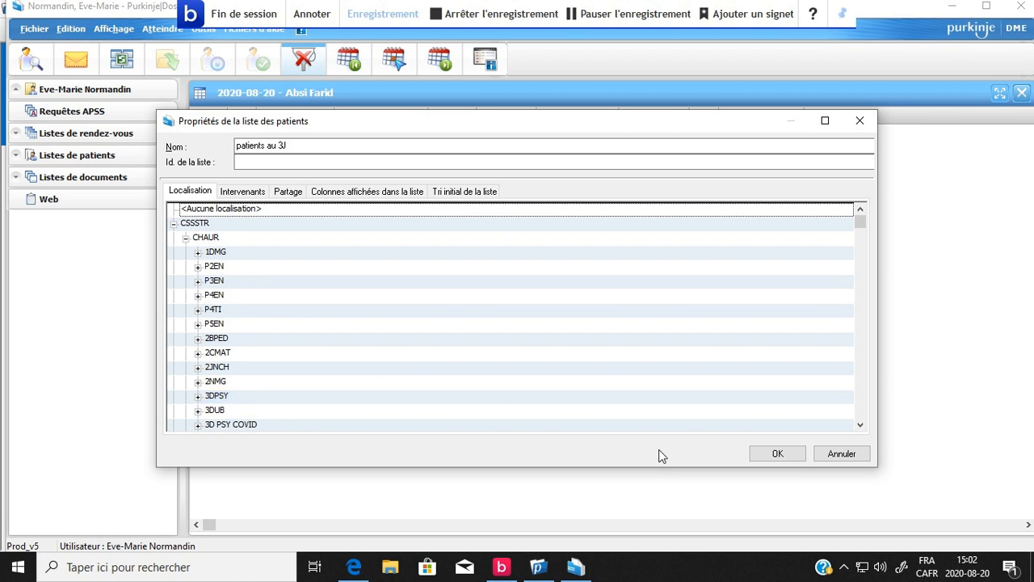
pyautogui.doubleClick(860, 426)
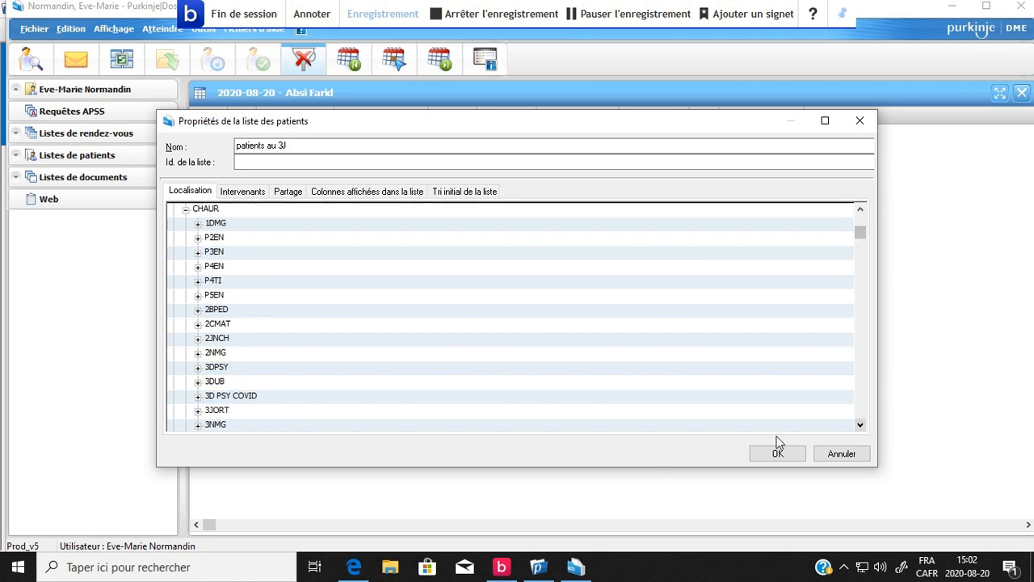
pyautogui.click(240, 409)
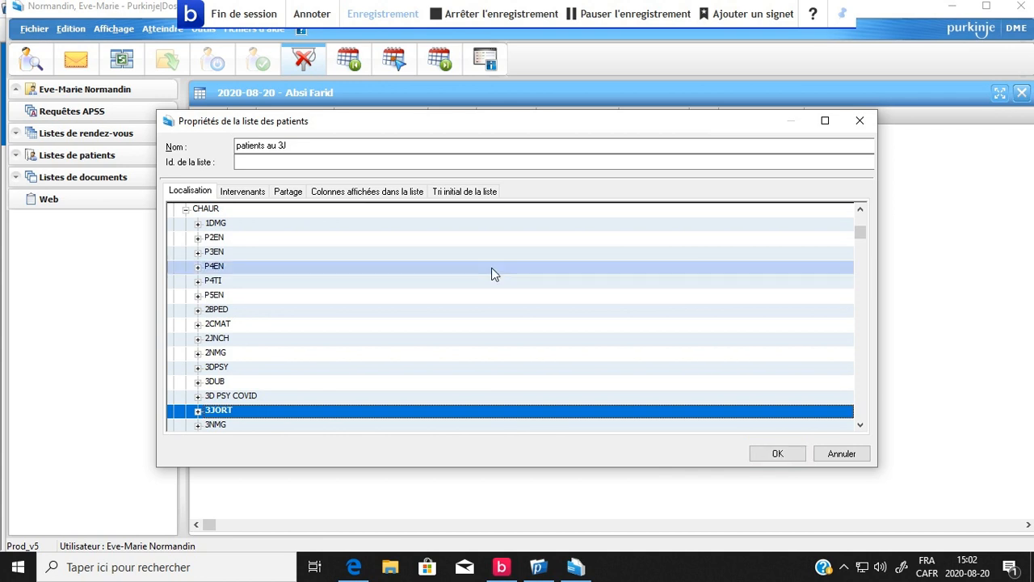
# Remove No de dossier from the columns displayed in the new patient list.
pyautogui.click(330, 194)
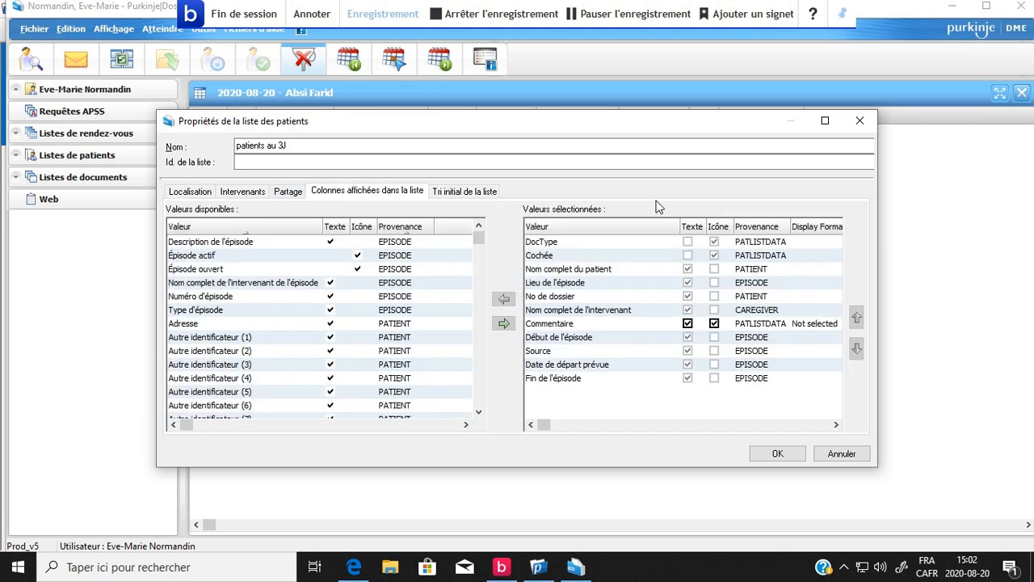
pyautogui.click(594, 368)
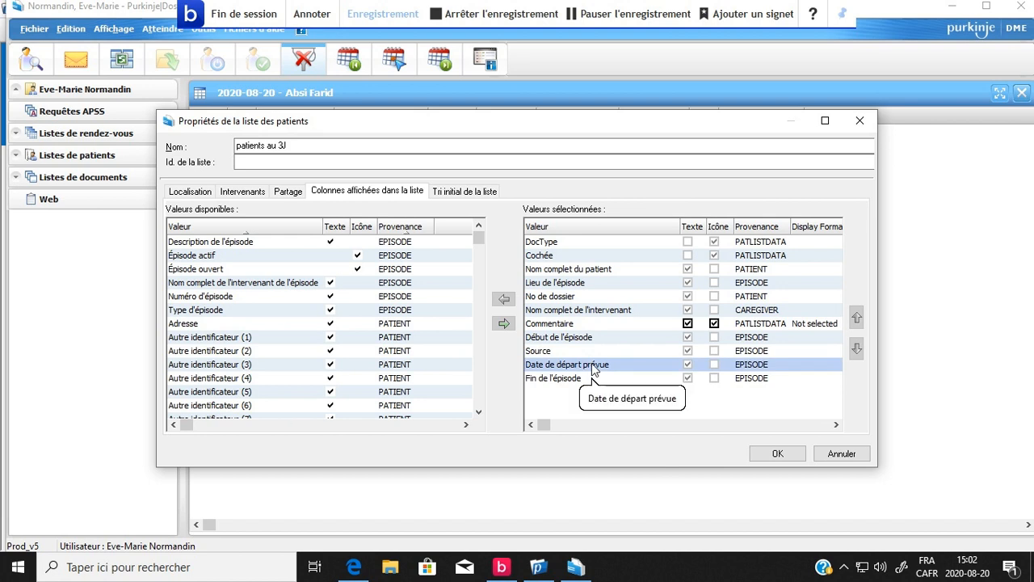
pyautogui.click(588, 352)
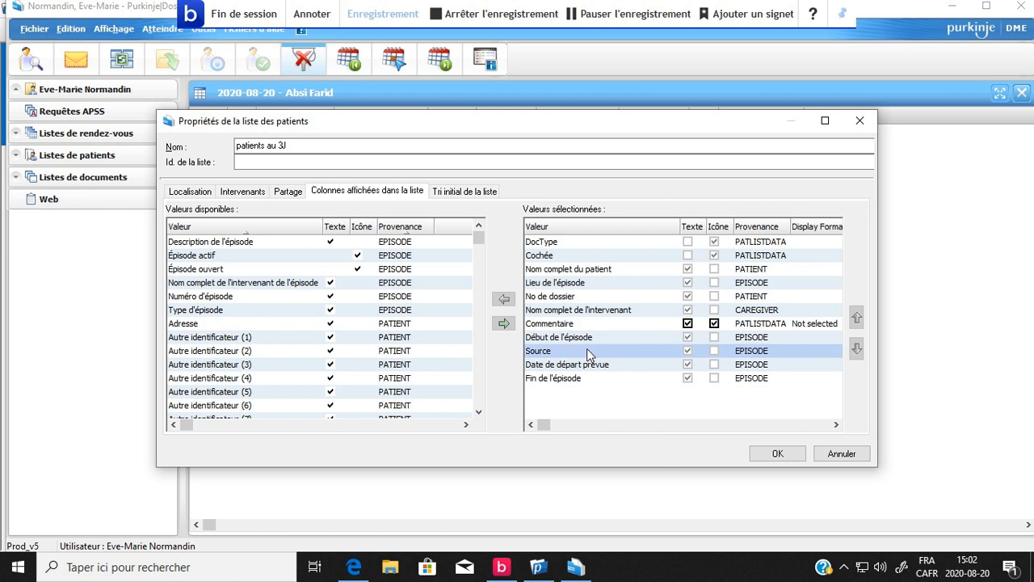
pyautogui.click(566, 283)
pyautogui.click(566, 295)
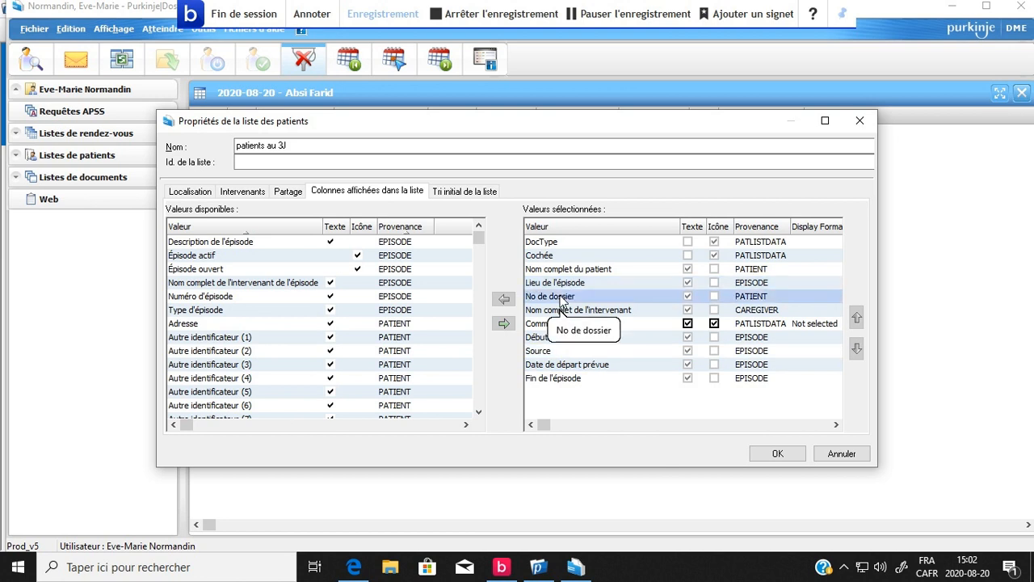
pyautogui.click(563, 297)
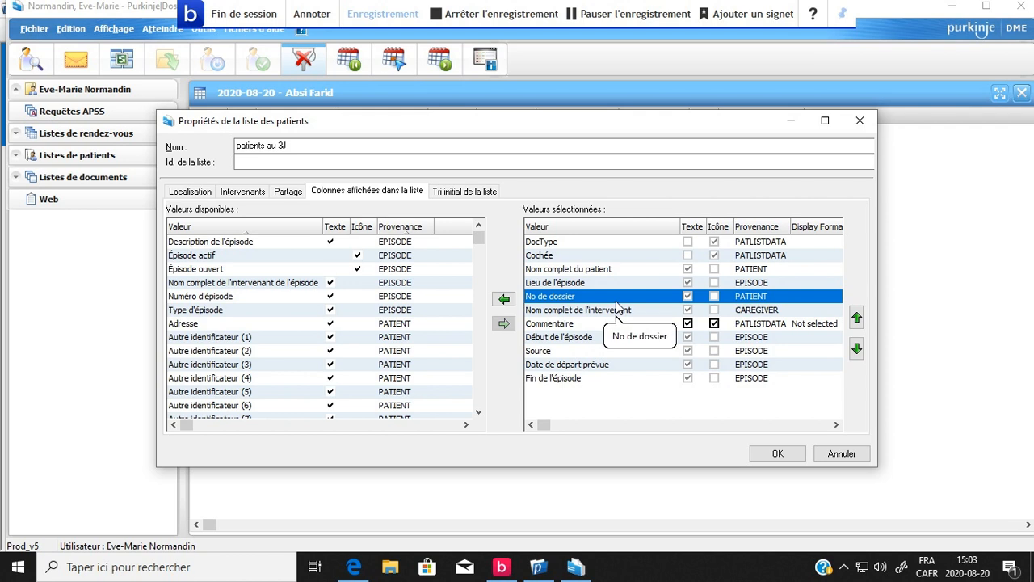
pyautogui.click(510, 304)
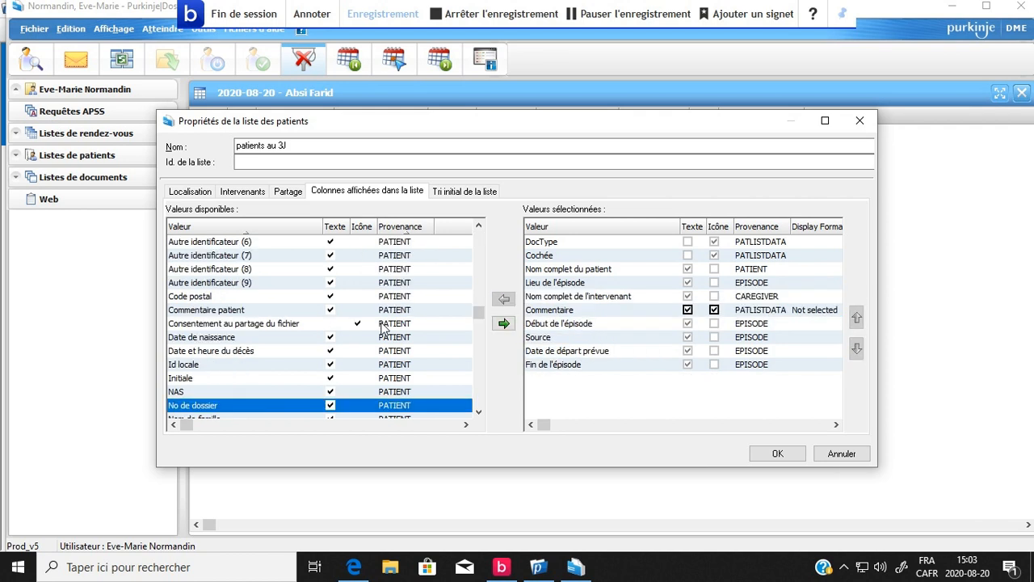
# Add Id locale to the displayed columns directly below Lieu de l'épisode, and cancel the new patient list.
pyautogui.click(194, 366)
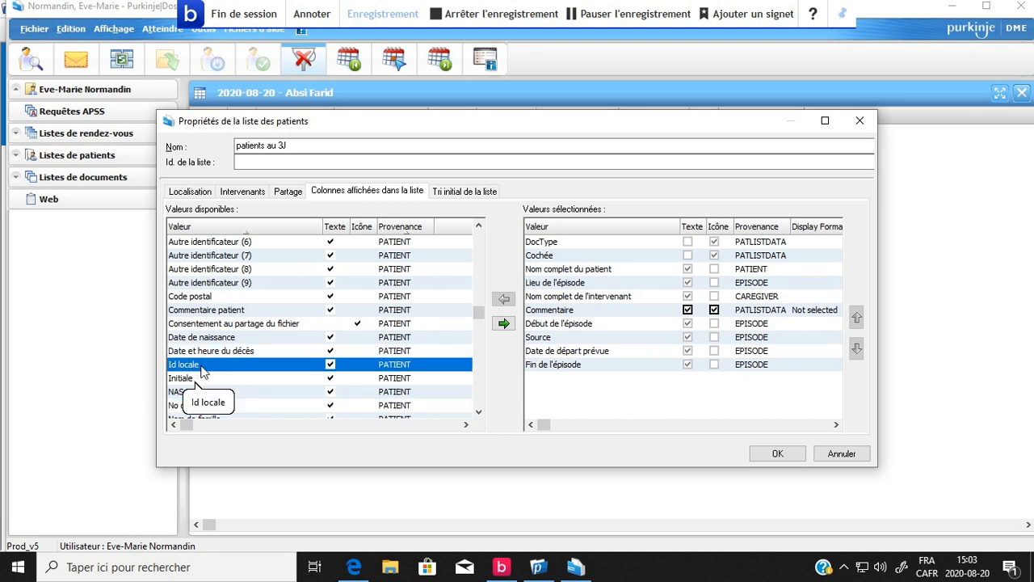
pyautogui.click(503, 325)
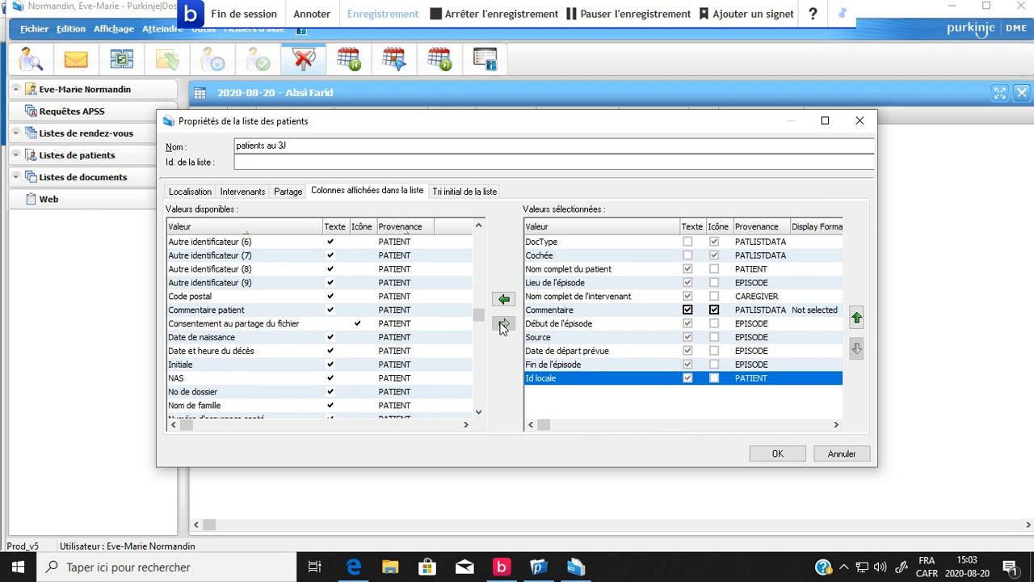
pyautogui.click(857, 319)
pyautogui.click(857, 318)
pyautogui.click(857, 319)
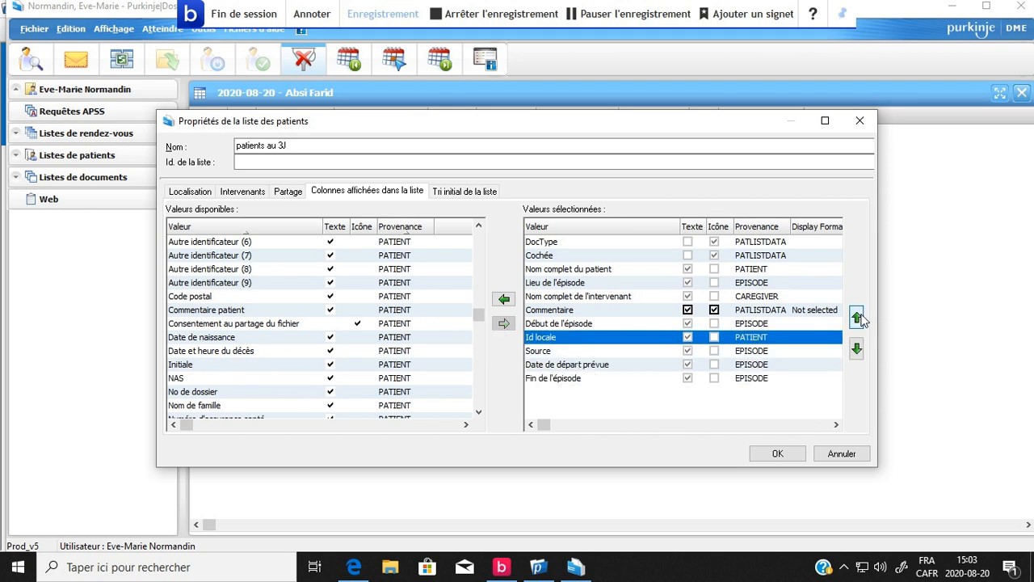
pyautogui.click(857, 319)
pyautogui.click(857, 318)
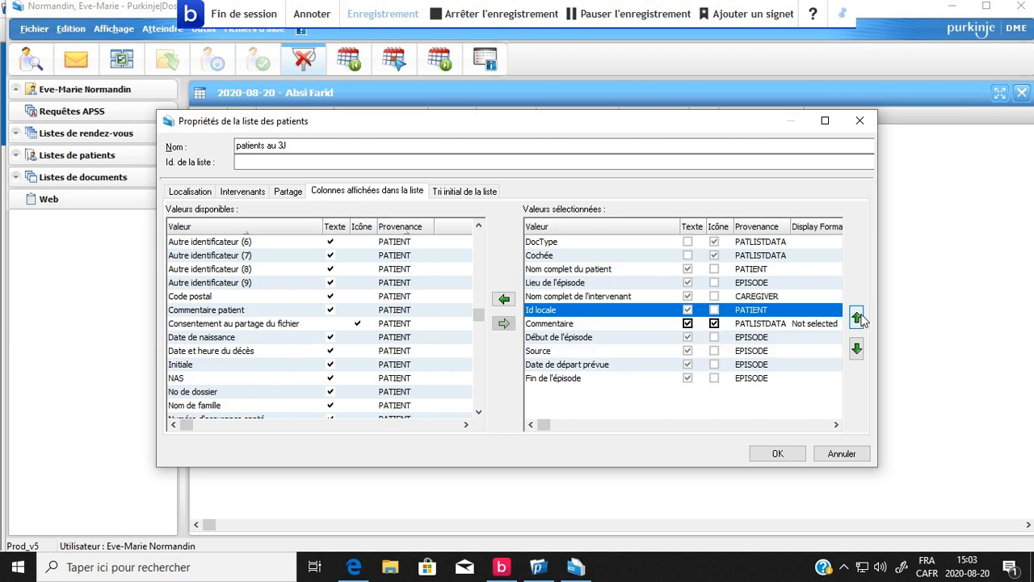
pyautogui.click(858, 318)
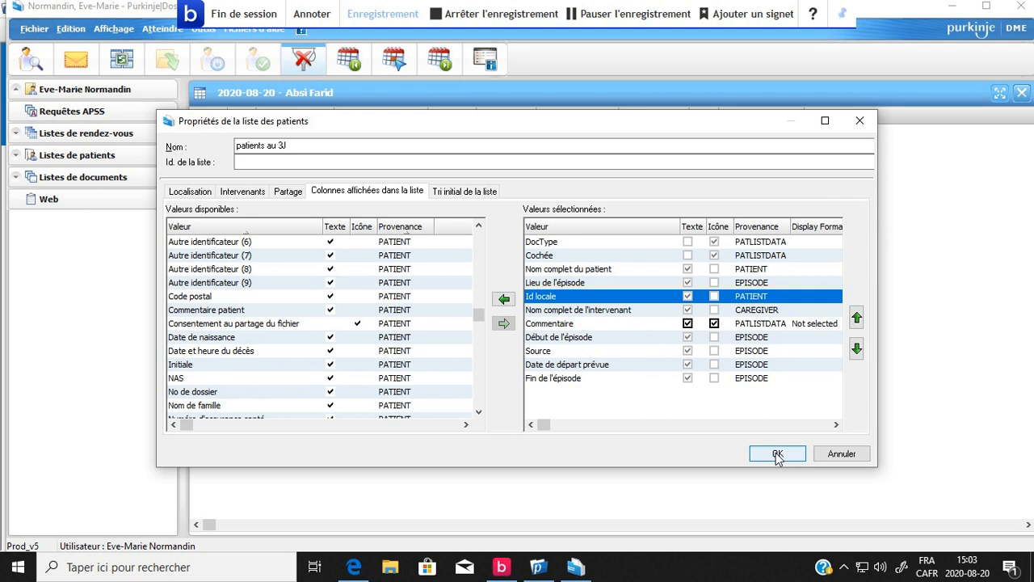
pyautogui.click(842, 454)
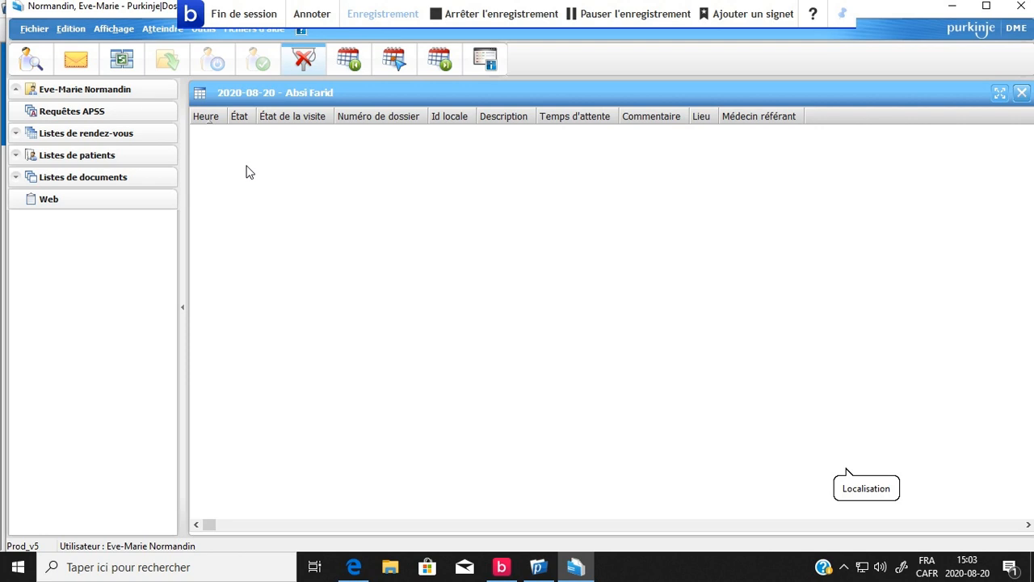
# Start adding another patient list and name it "mes patients".
pyautogui.click(34, 30)
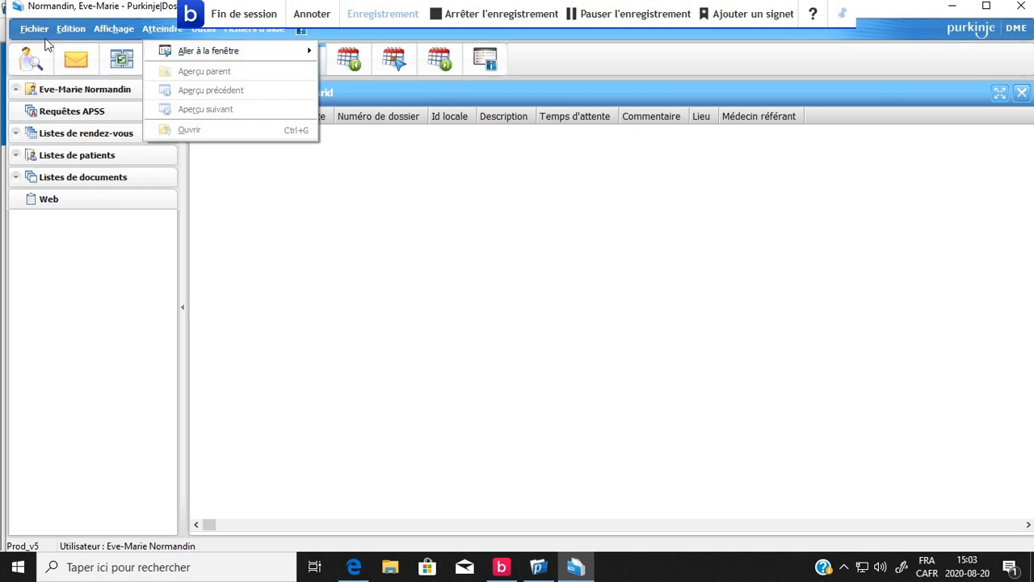
pyautogui.moveTo(38, 31)
pyautogui.moveTo(108, 55)
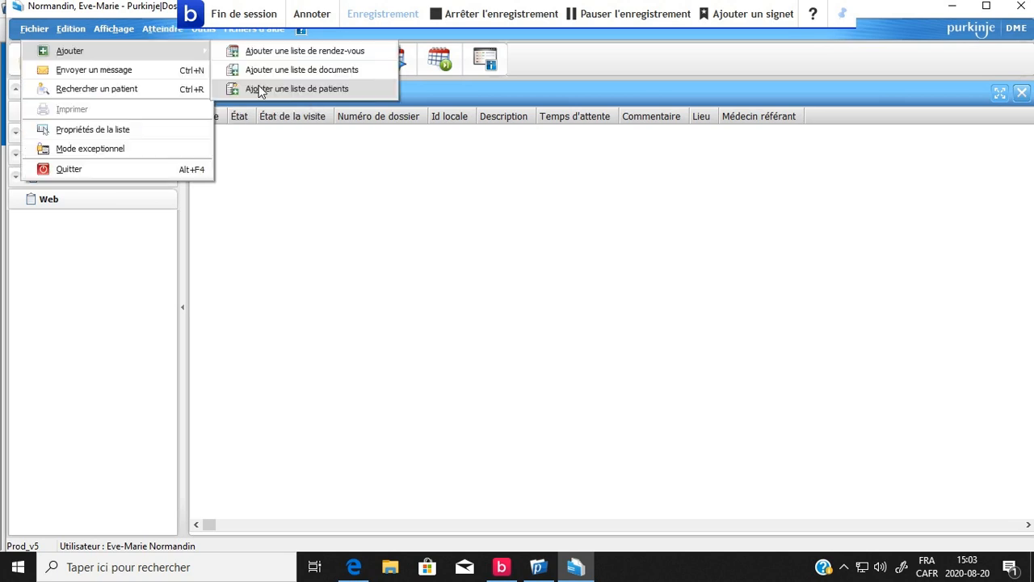
pyautogui.click(260, 90)
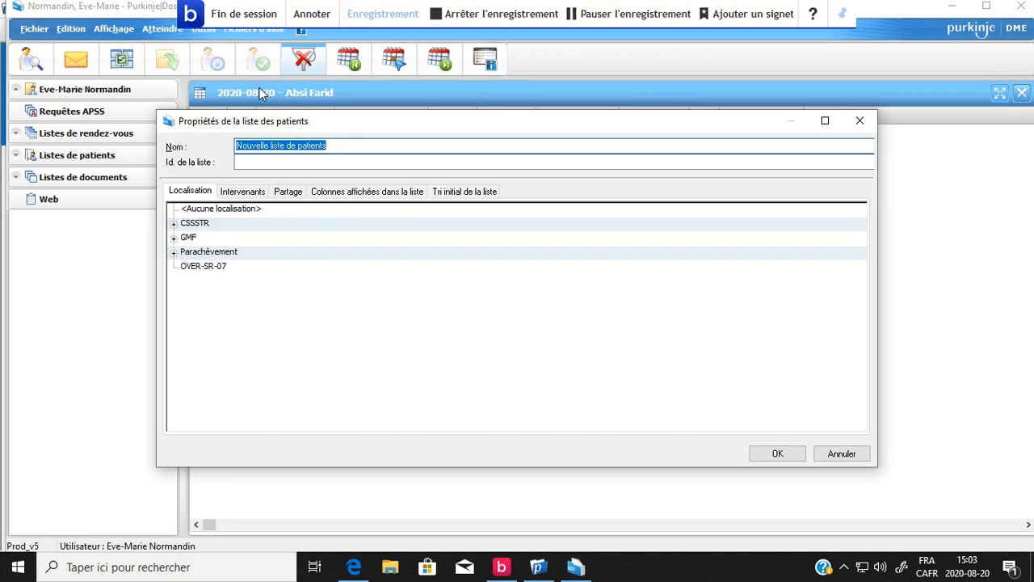
pyautogui.write('mes p')
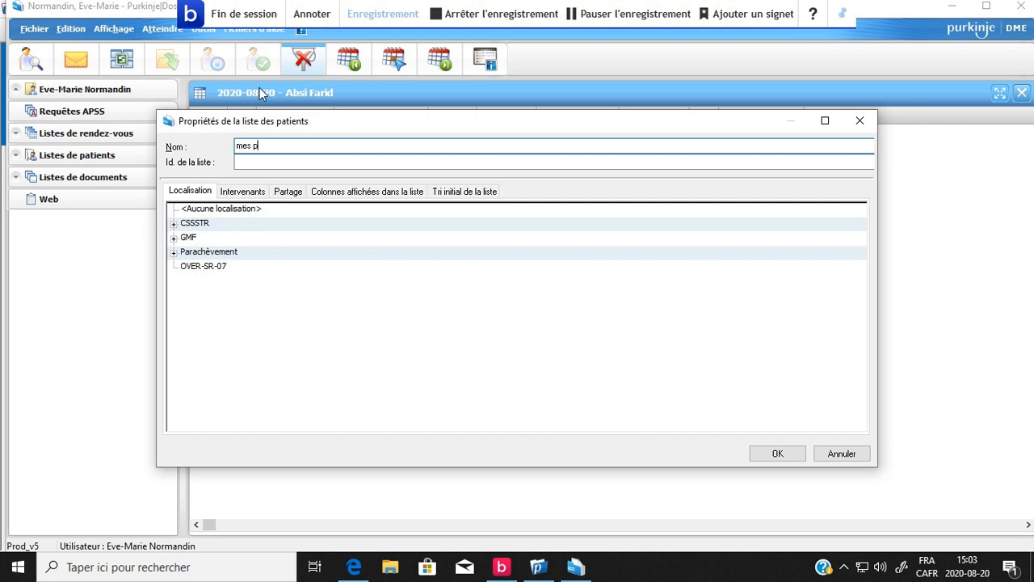
pyautogui.write('atients')
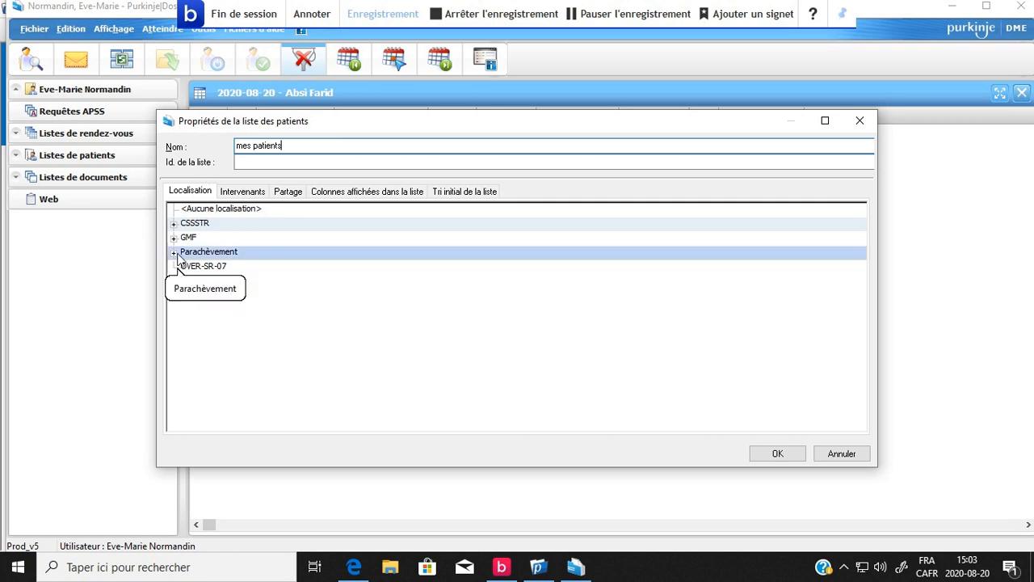
# View the sharing settings of the mes patients list and its user search, without adding any user.
pyautogui.click(293, 194)
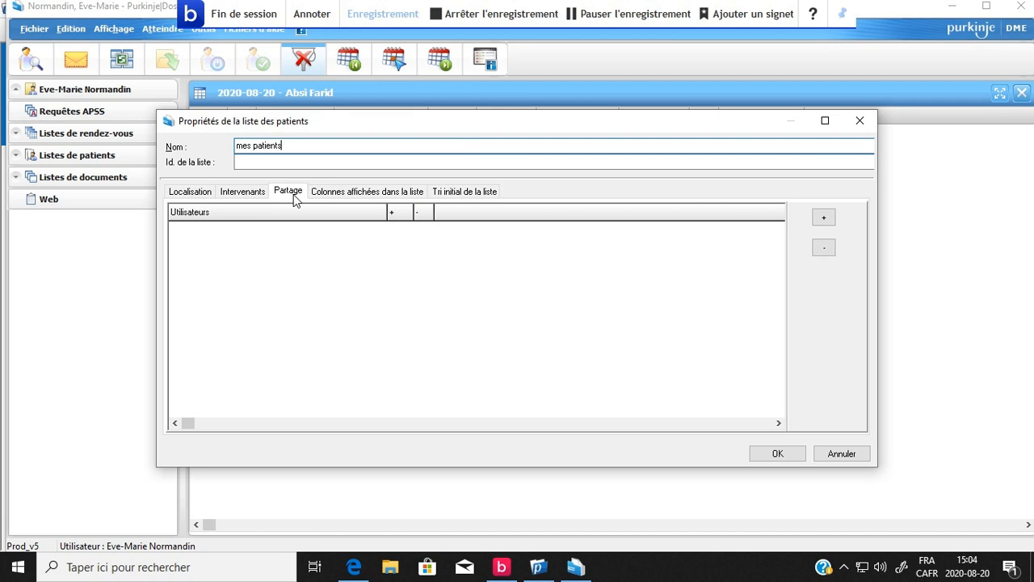
pyautogui.click(823, 217)
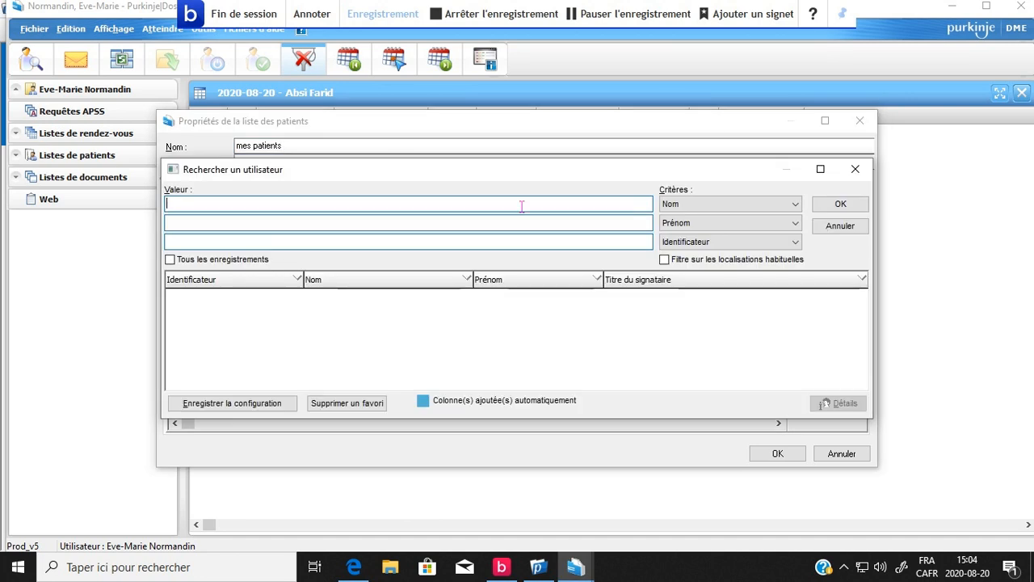
pyautogui.click(841, 226)
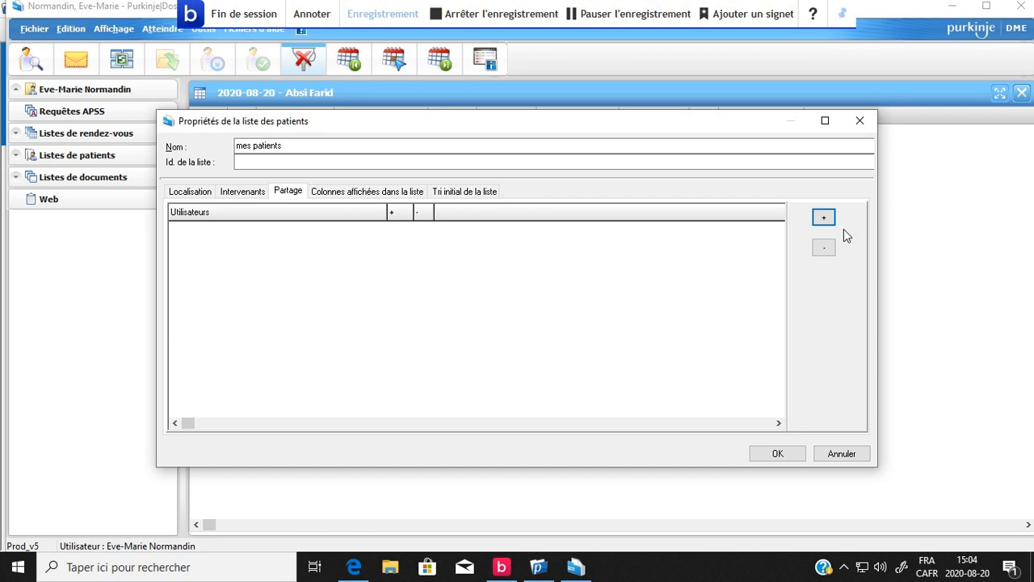
# Check the displayed columns of the mes patients list and create the list with the default columns.
pyautogui.click(361, 194)
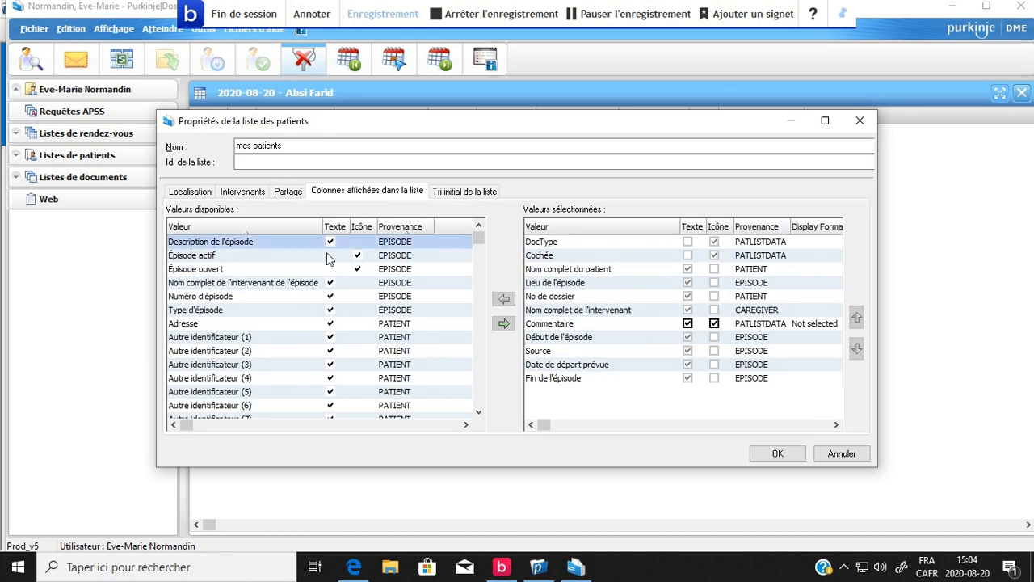
pyautogui.click(396, 404)
pyautogui.click(332, 393)
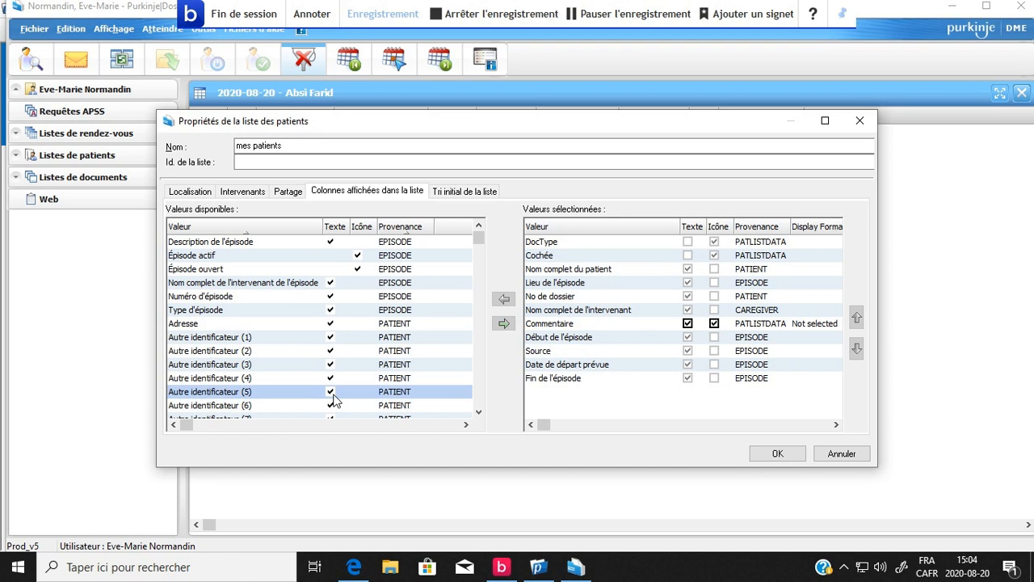
pyautogui.click(622, 272)
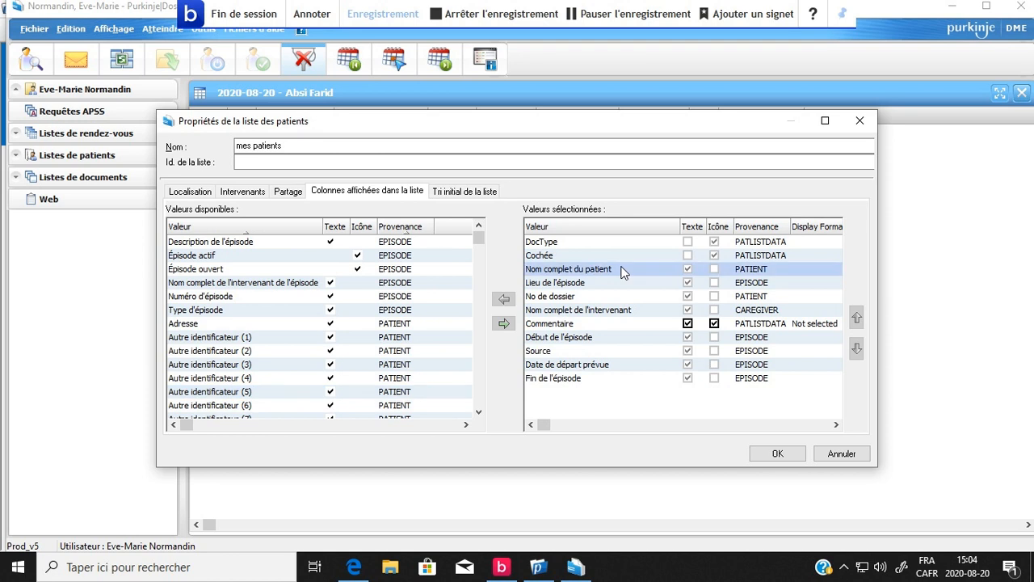
pyautogui.click(835, 455)
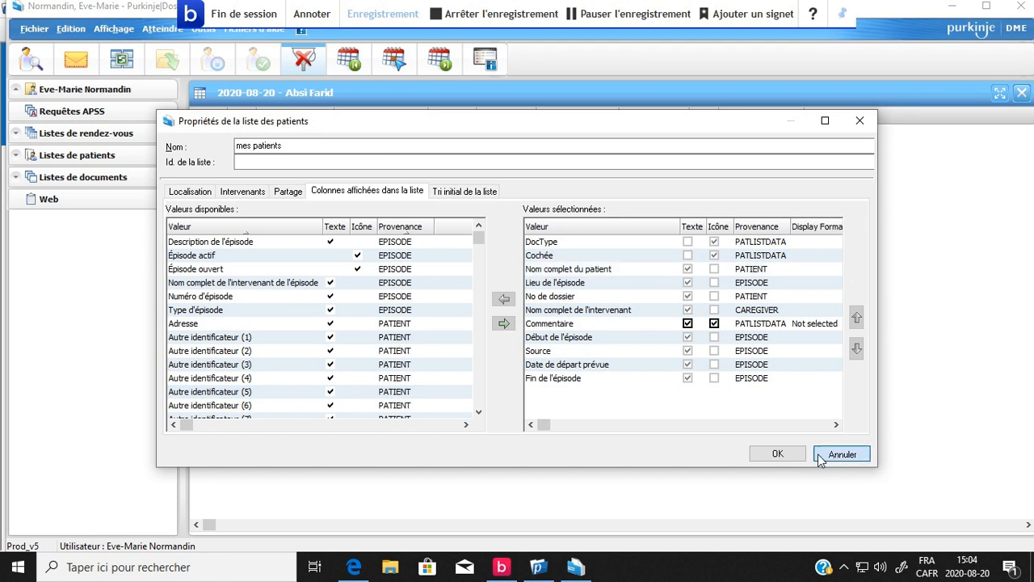
pyautogui.click(820, 457)
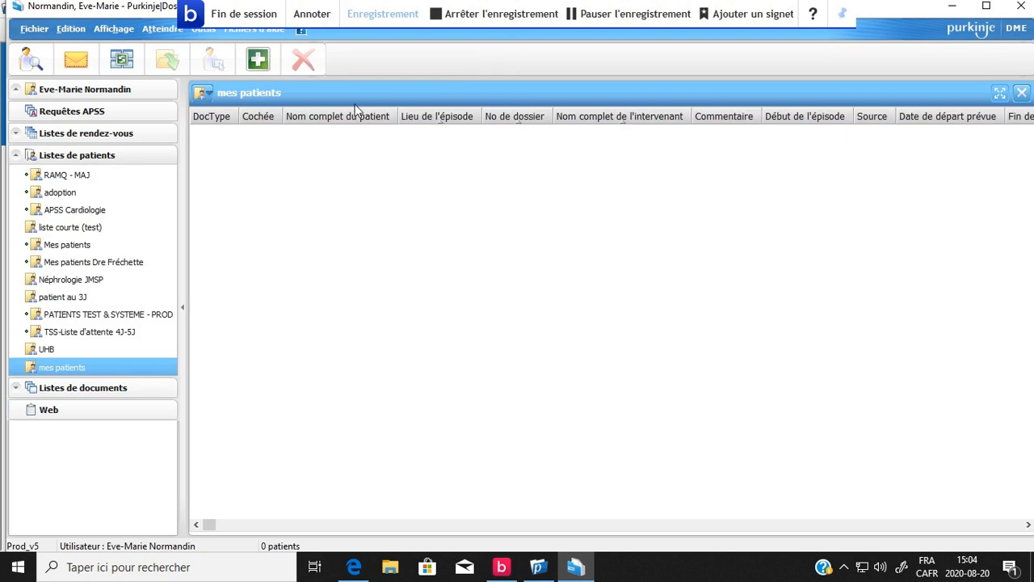
# Search for the first patient by Autre numéro de dossier patient using the record number and add the exact match to the mes patients list.
pyautogui.click(258, 61)
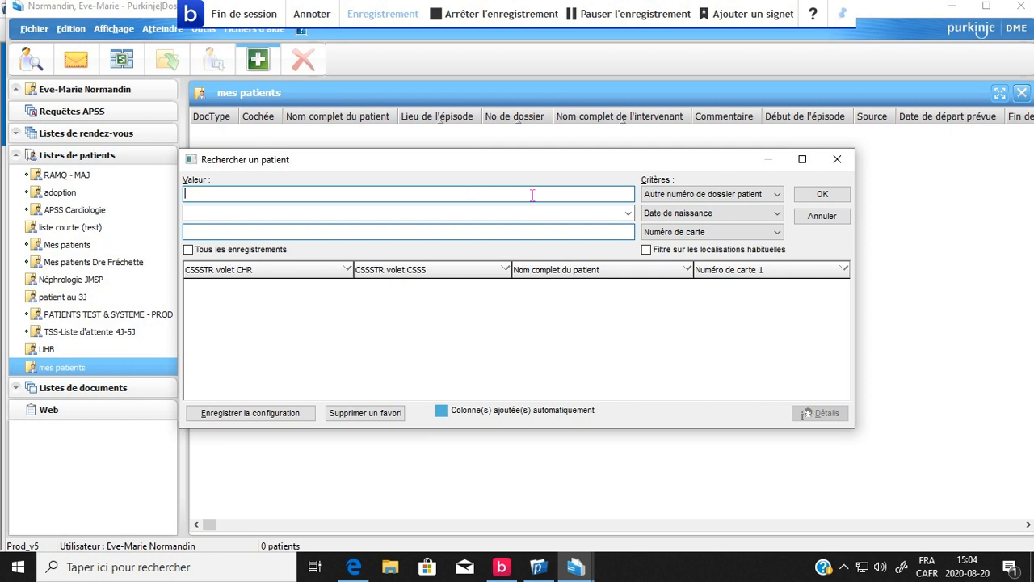
pyautogui.click(702, 197)
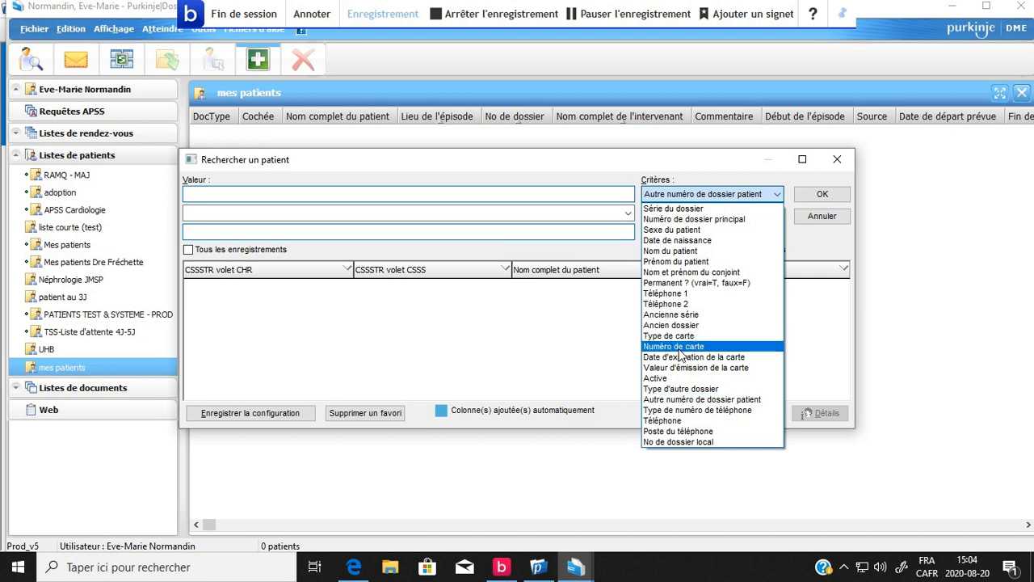
pyautogui.click(578, 194)
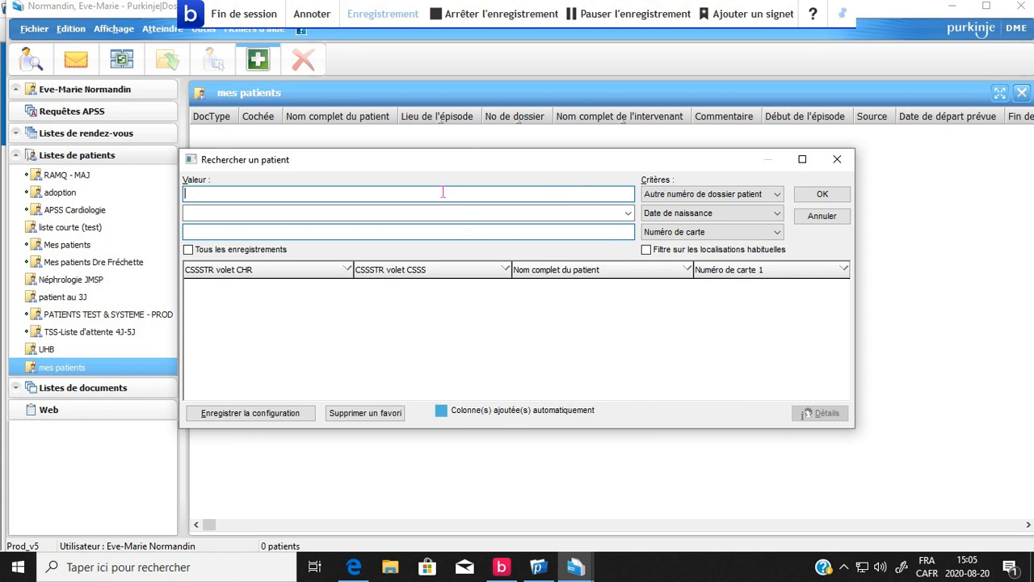
pyautogui.write('999999')
pyautogui.press('Return')
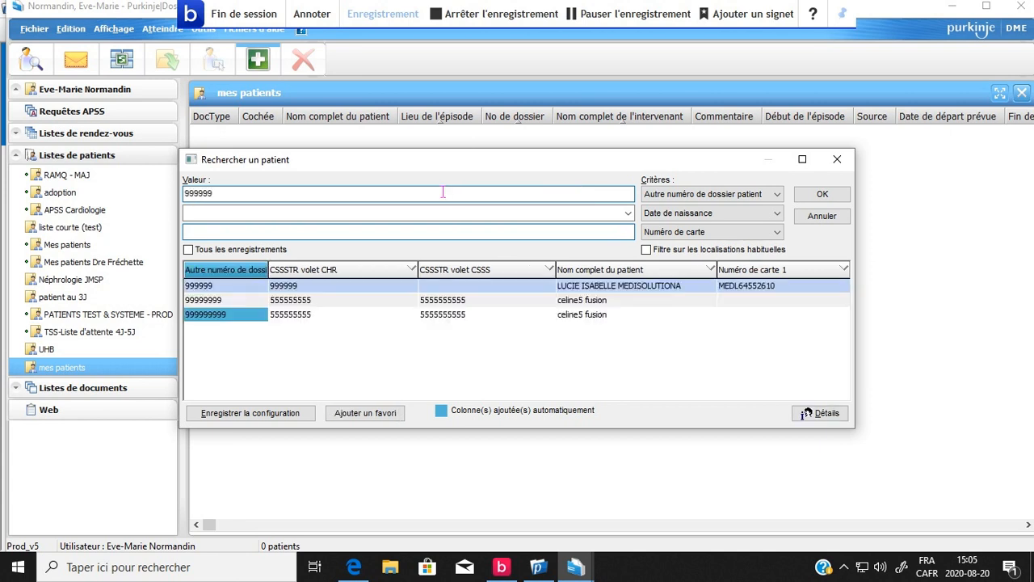
pyautogui.press('Return')
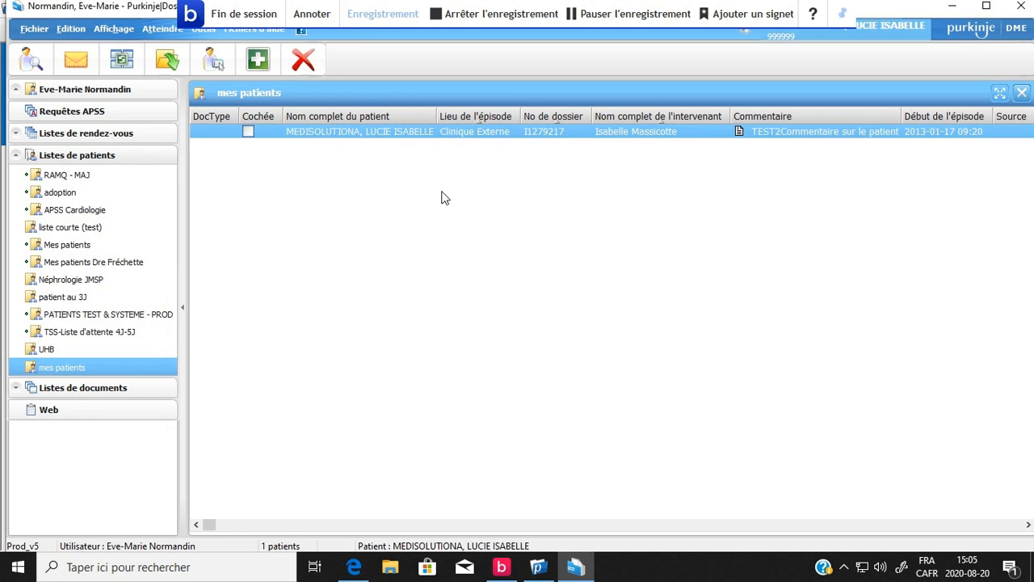
# Add a second patient to the mes patients list by searching for that patient's record number.
pyautogui.click(258, 61)
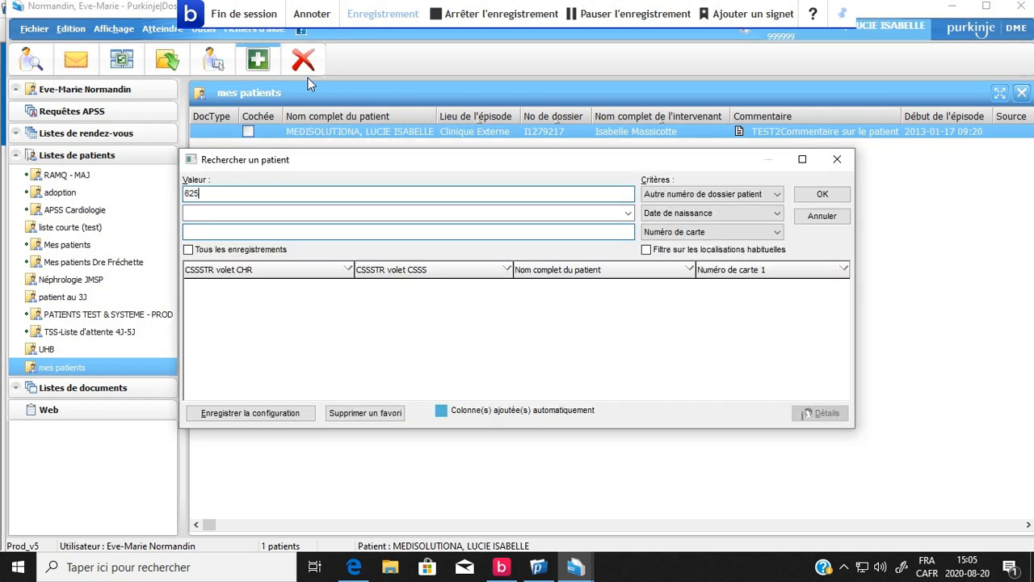
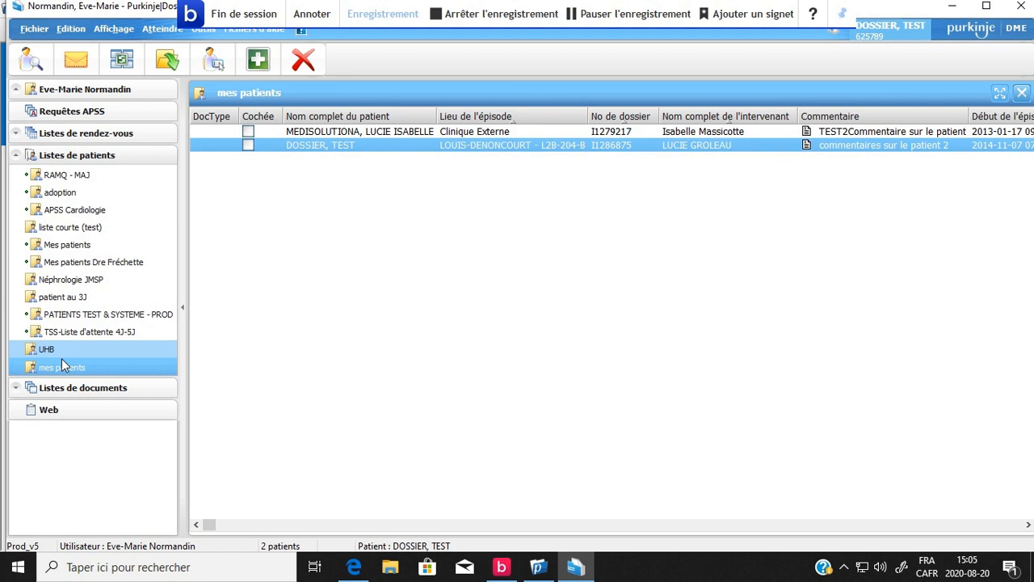
# Review the displayed columns in the mes patients list's properties and leave without changing anything.
pyautogui.rightClick(85, 368)
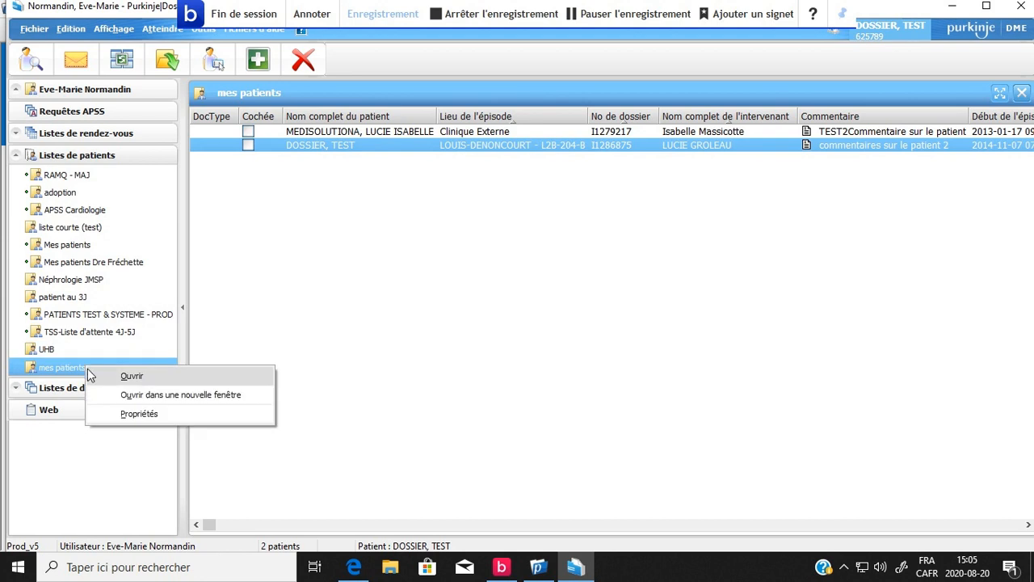
pyautogui.click(135, 414)
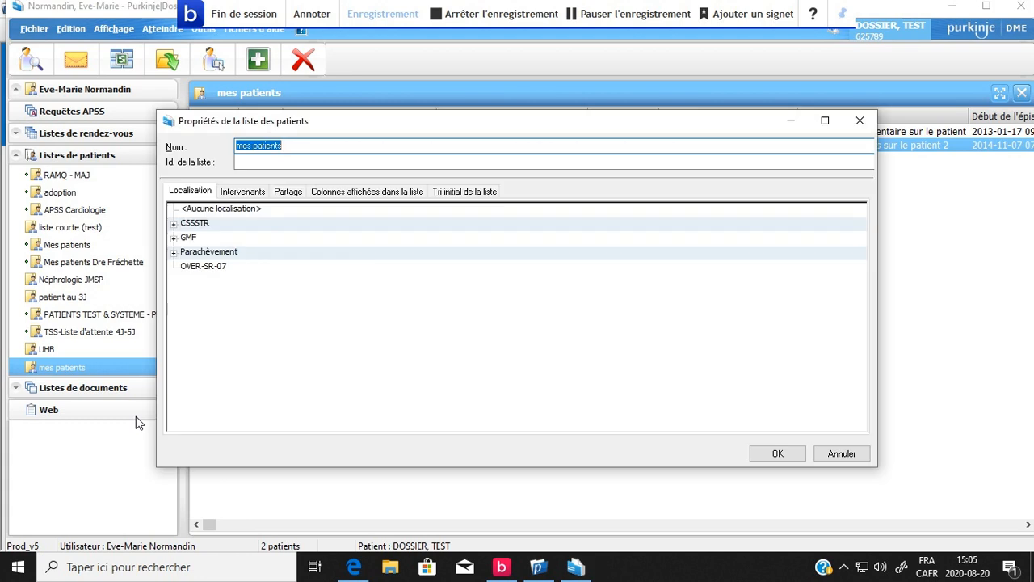
pyautogui.click(327, 192)
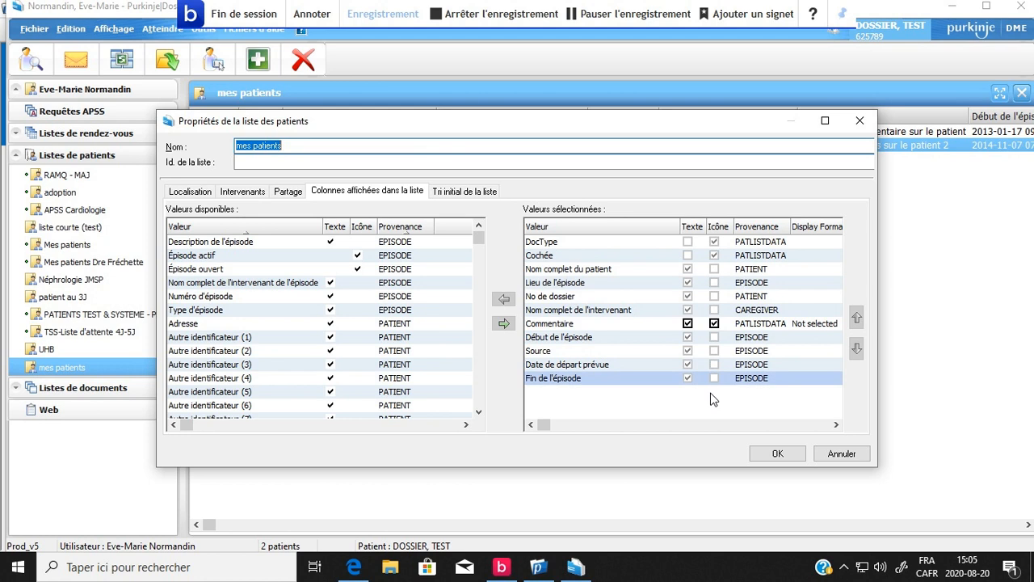
pyautogui.click(841, 453)
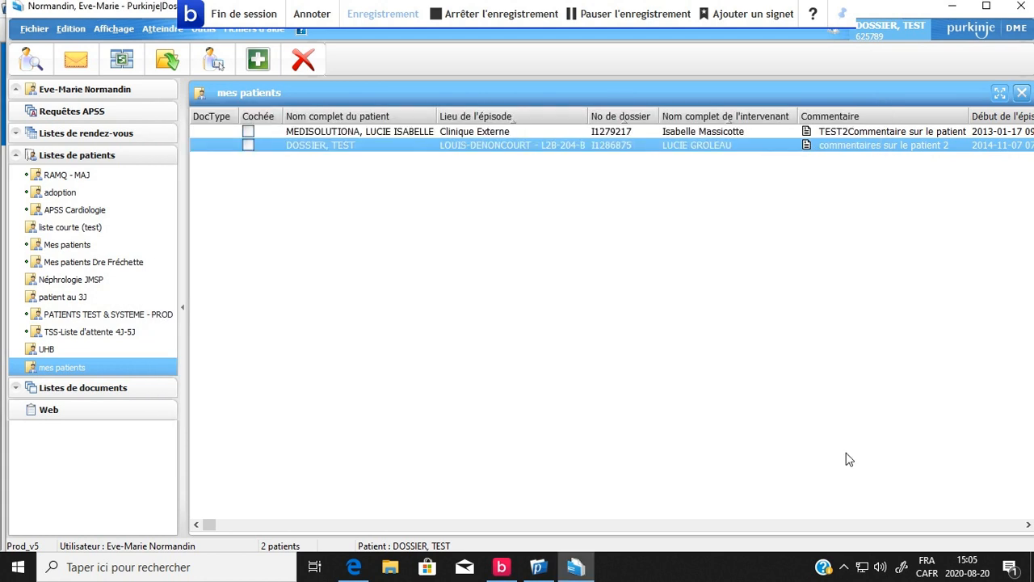
# Enter the list comment "test" in the properties of the first patient in the mes patients list and save it.
pyautogui.click(335, 131)
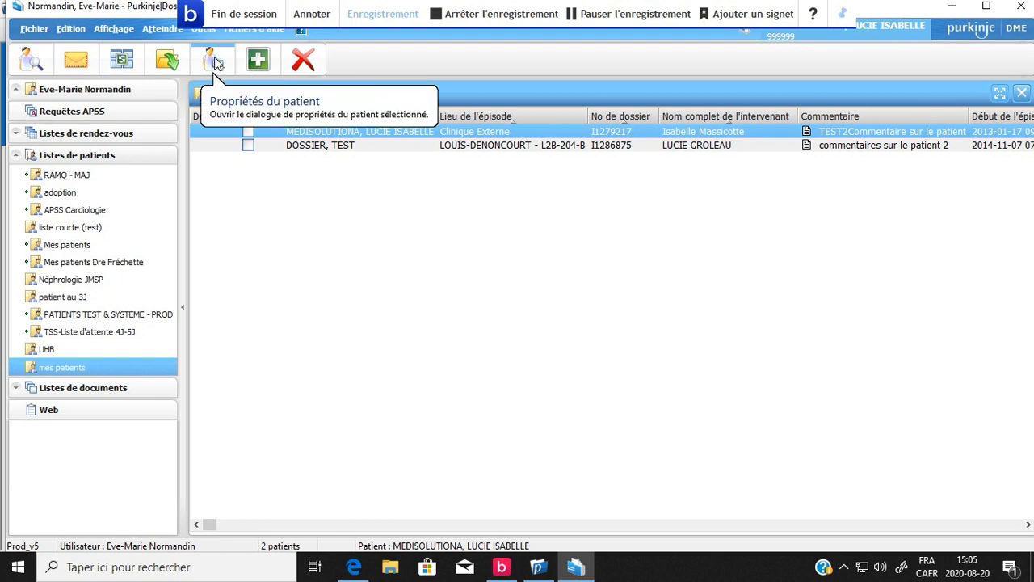
pyautogui.click(213, 62)
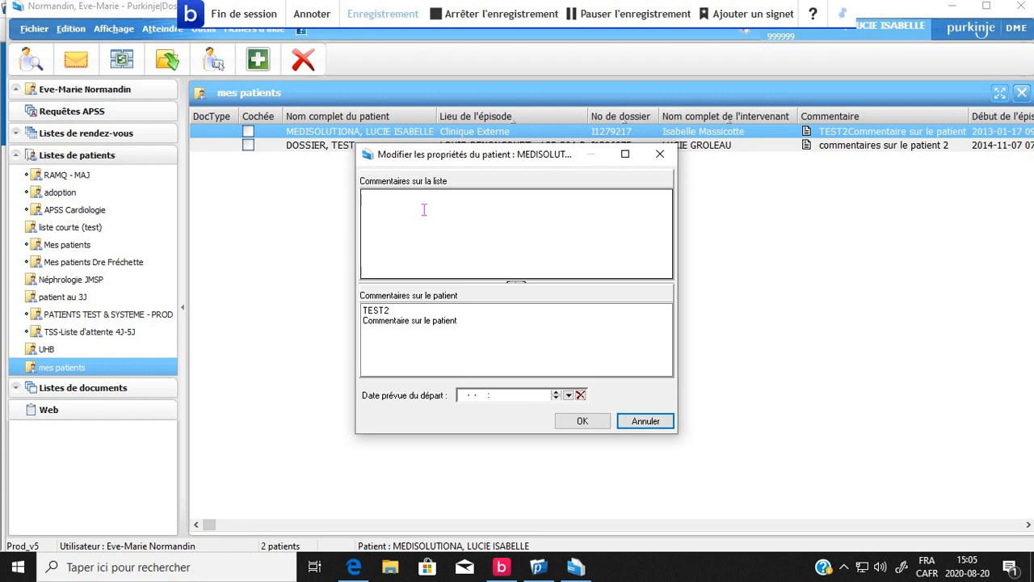
pyautogui.click(422, 214)
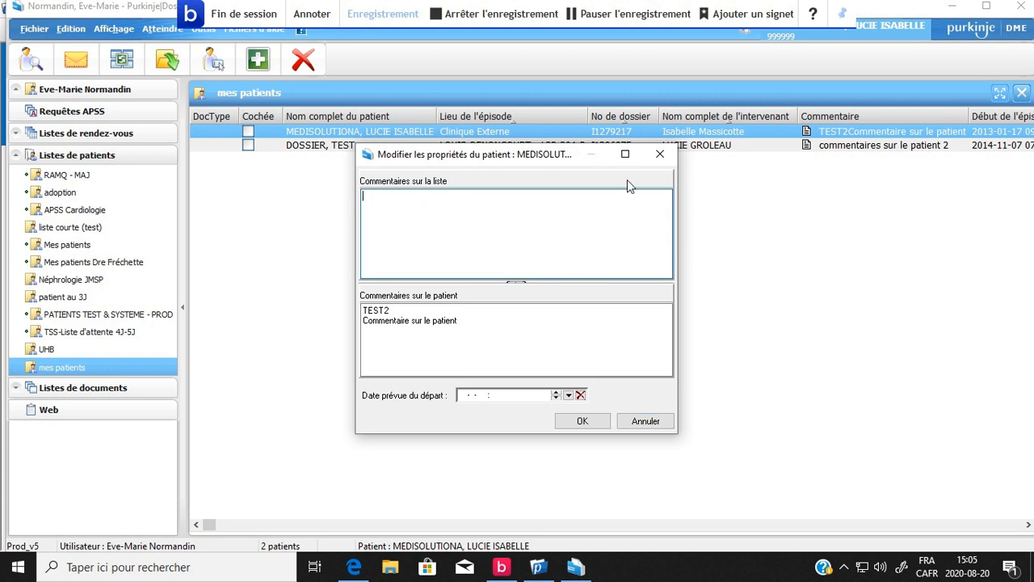
pyautogui.write('test')
pyautogui.press('BackSpace')
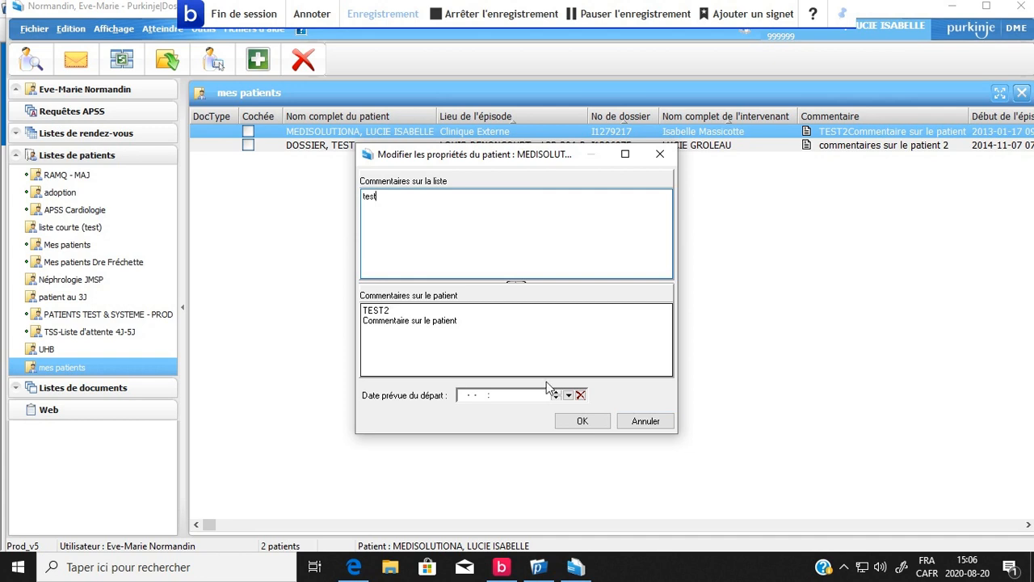
pyautogui.click(580, 423)
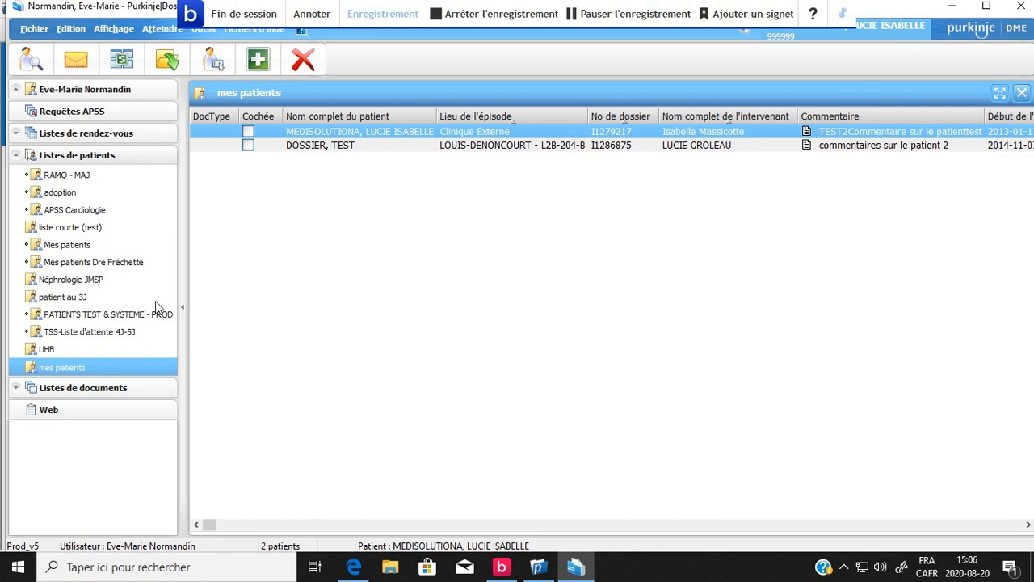
# Open the mes patients list's properties and remove Commentaire from the displayed columns.
pyautogui.rightClick(79, 374)
pyautogui.click(129, 421)
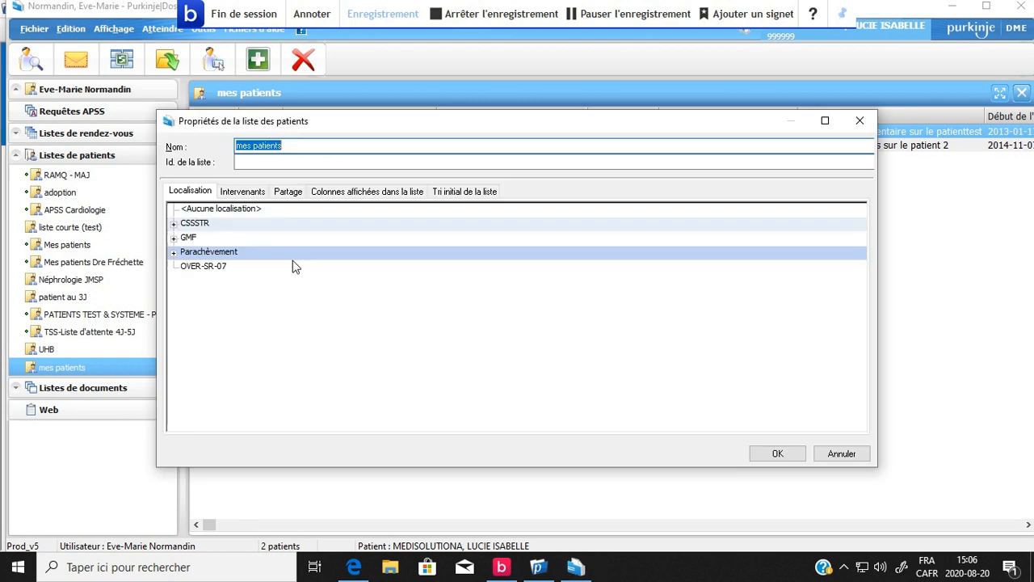
pyautogui.click(346, 194)
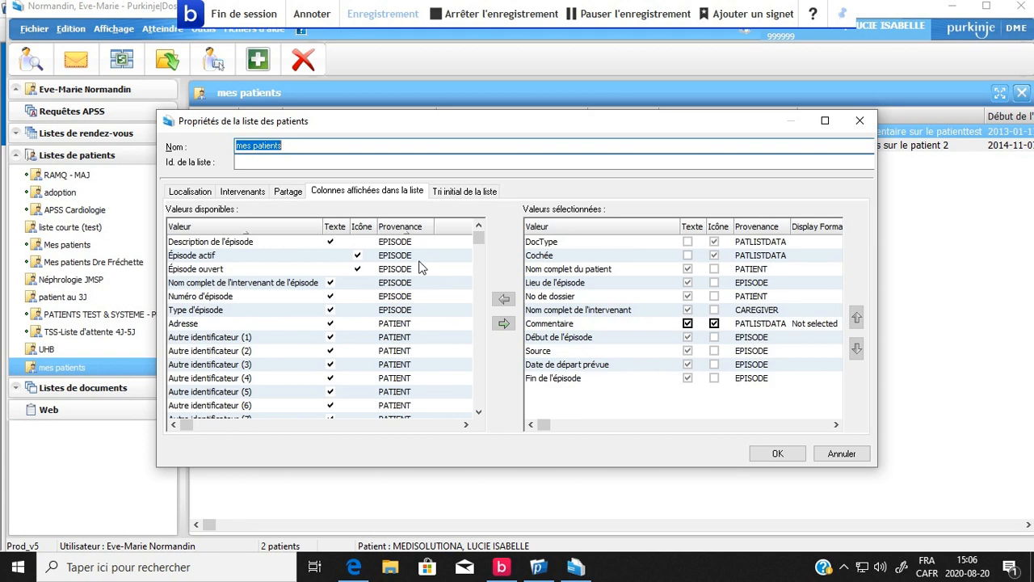
pyautogui.click(557, 296)
pyautogui.click(577, 340)
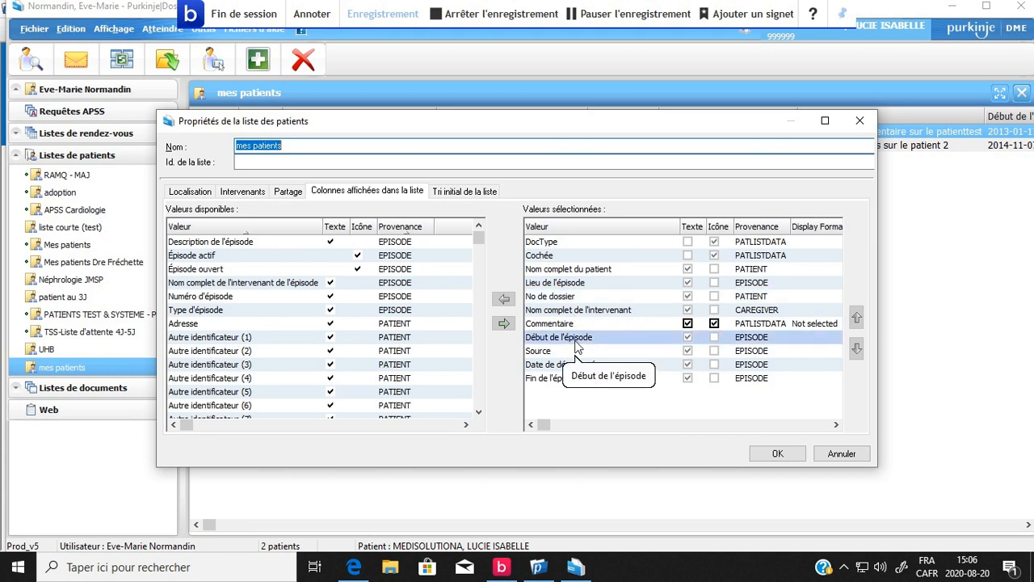
pyautogui.click(572, 324)
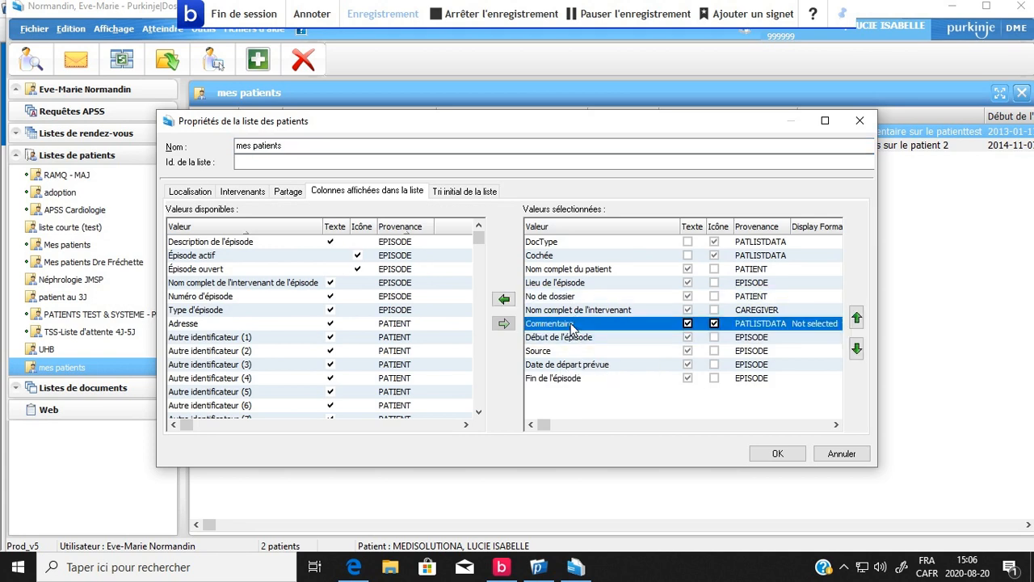
pyautogui.click(503, 300)
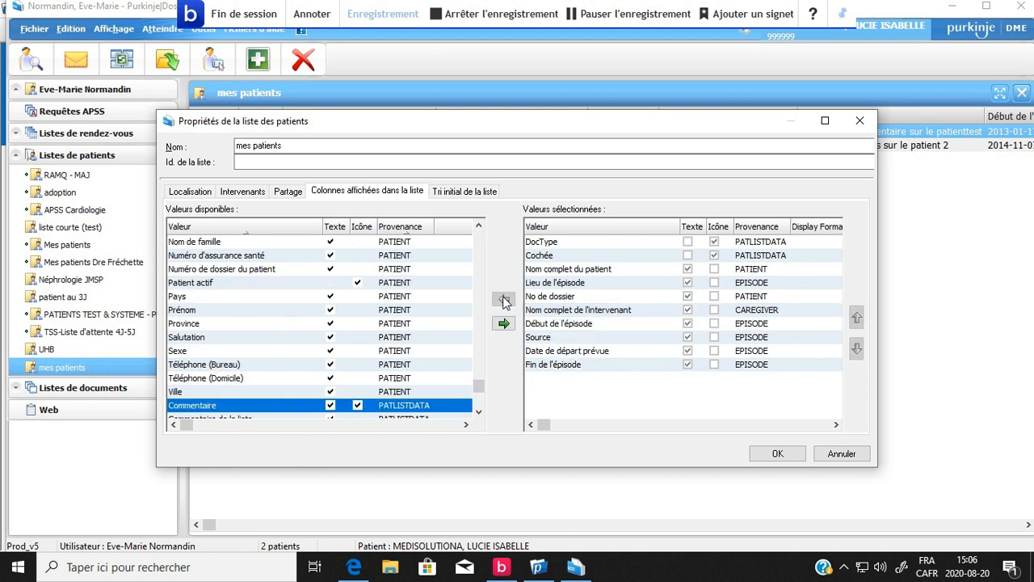
# Add Commentaire de la liste and Commentaire du patient to the displayed columns of the mes patients list.
pyautogui.click(479, 412)
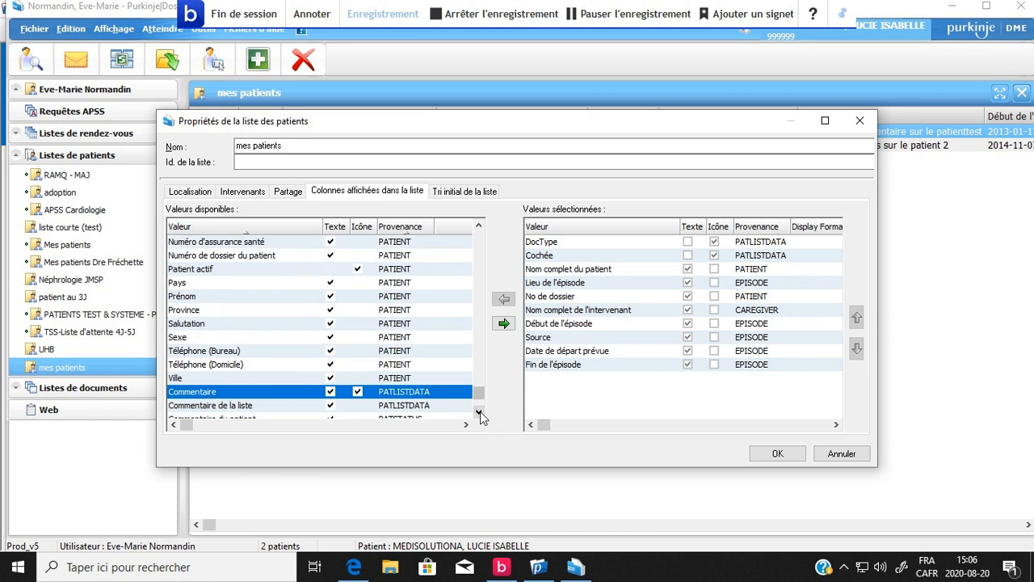
pyautogui.click(479, 412)
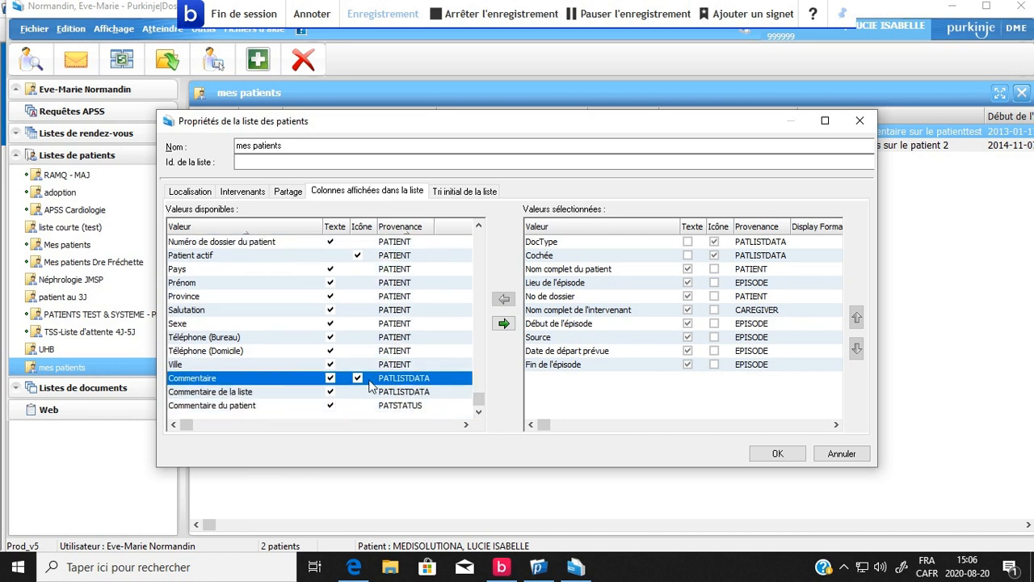
pyautogui.click(227, 393)
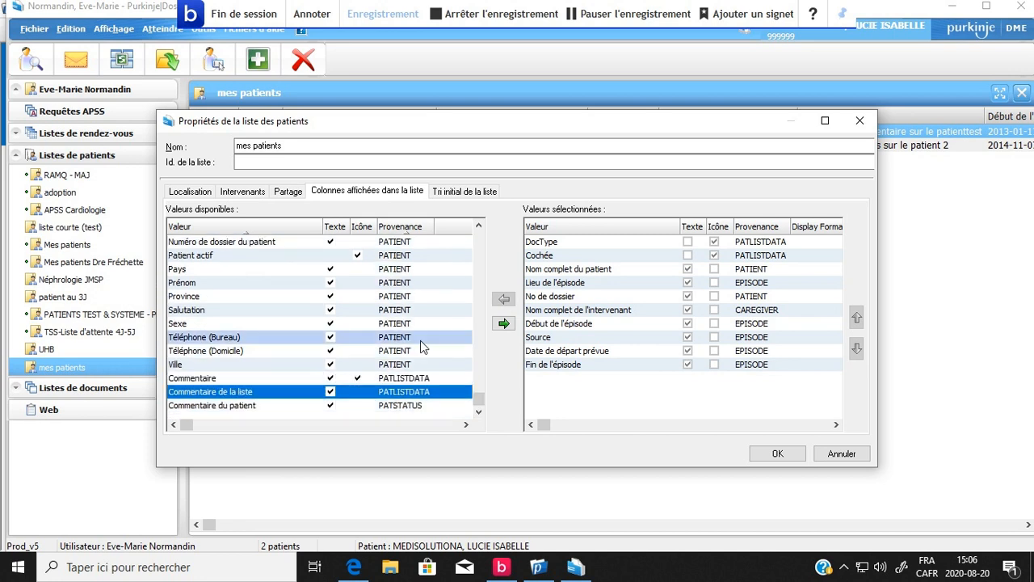
pyautogui.click(504, 323)
pyautogui.click(327, 404)
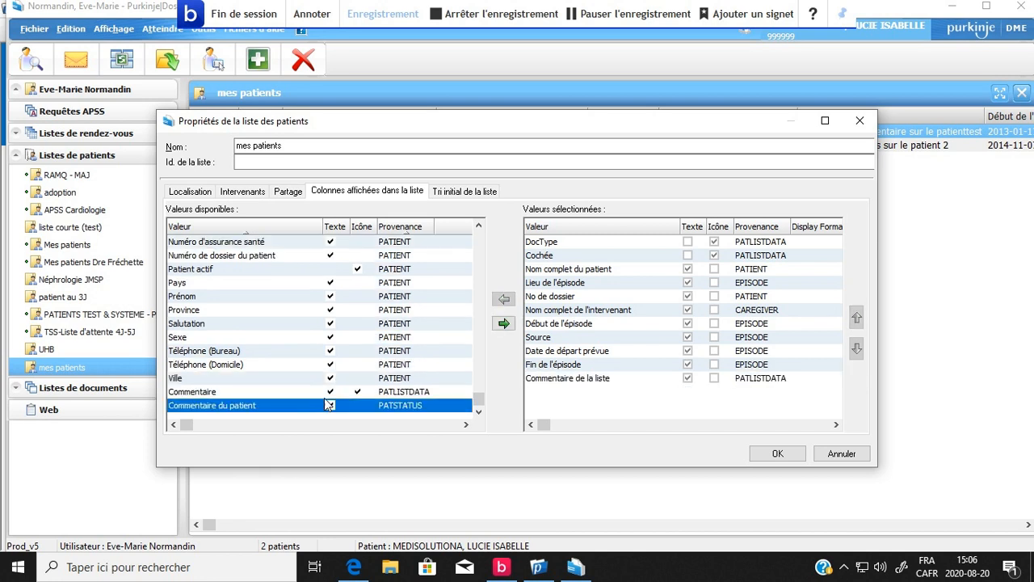
pyautogui.click(504, 323)
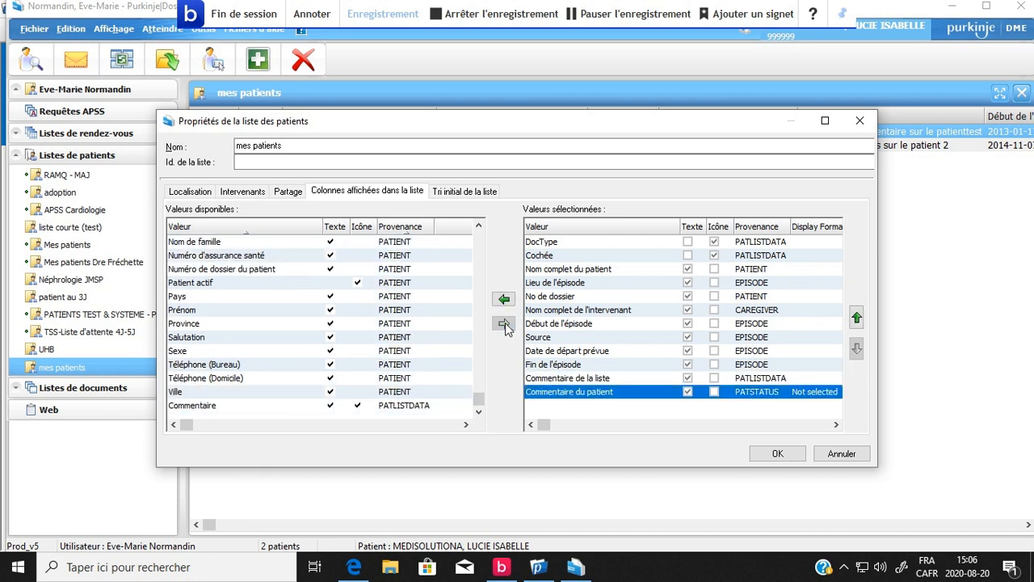
# Replace the No de dossier column with Id locale in the list's displayed columns.
pyautogui.click(574, 297)
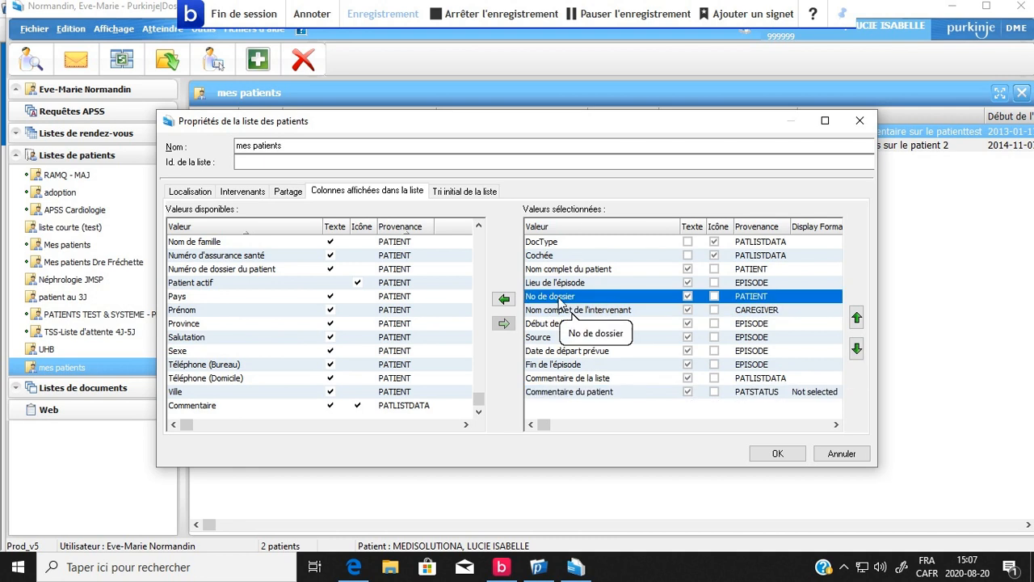
pyautogui.click(504, 301)
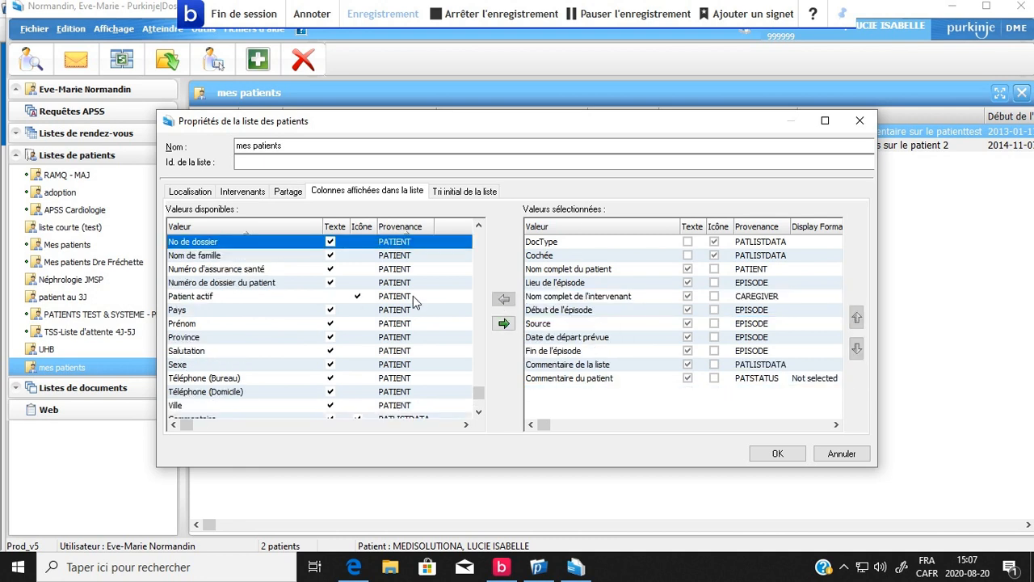
pyautogui.scroll(-1, 422, 398)
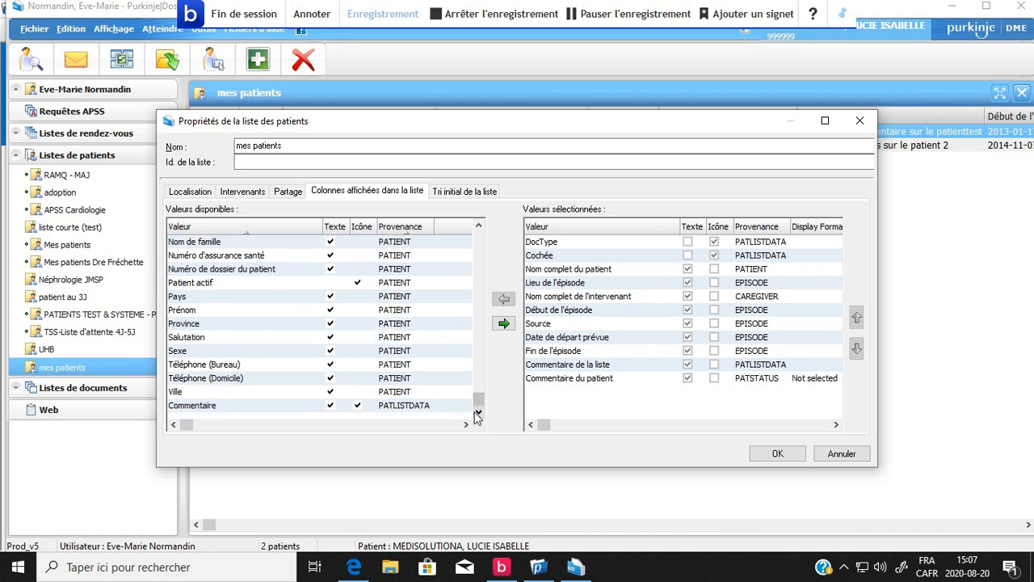
pyautogui.click(478, 226)
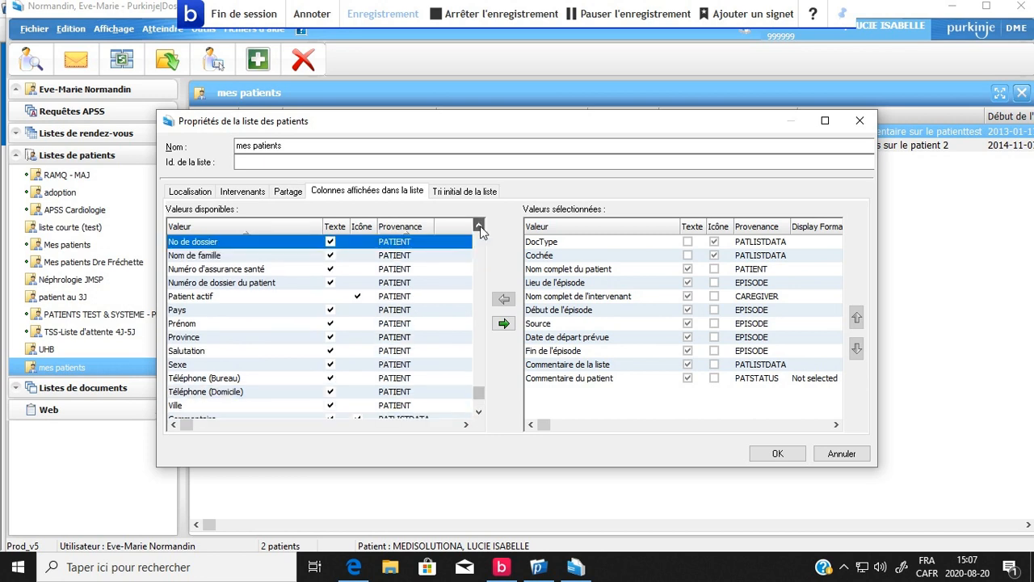
pyautogui.click(479, 227)
pyautogui.click(478, 226)
pyautogui.click(478, 226)
pyautogui.click(478, 226)
pyautogui.click(194, 254)
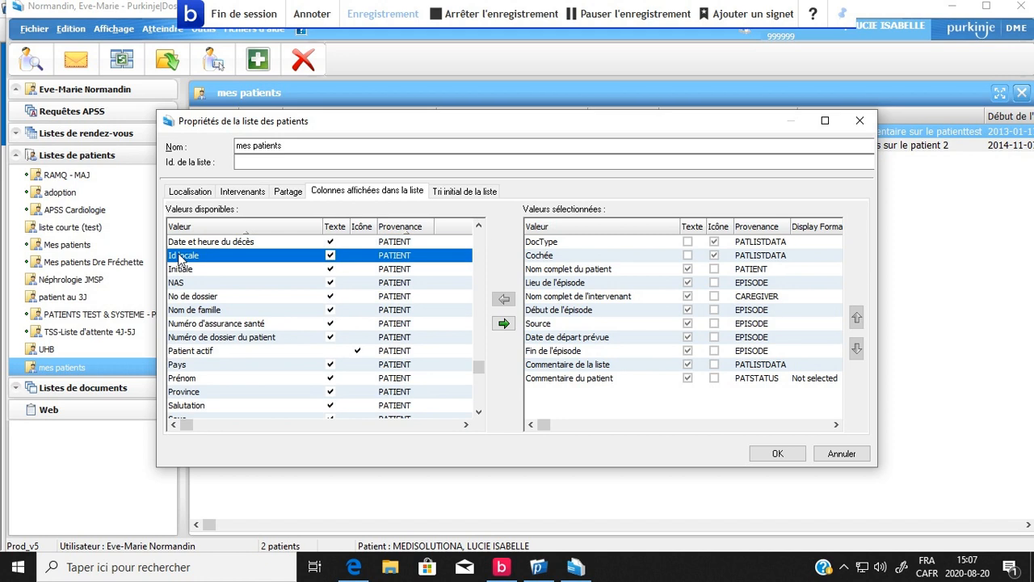
pyautogui.click(504, 324)
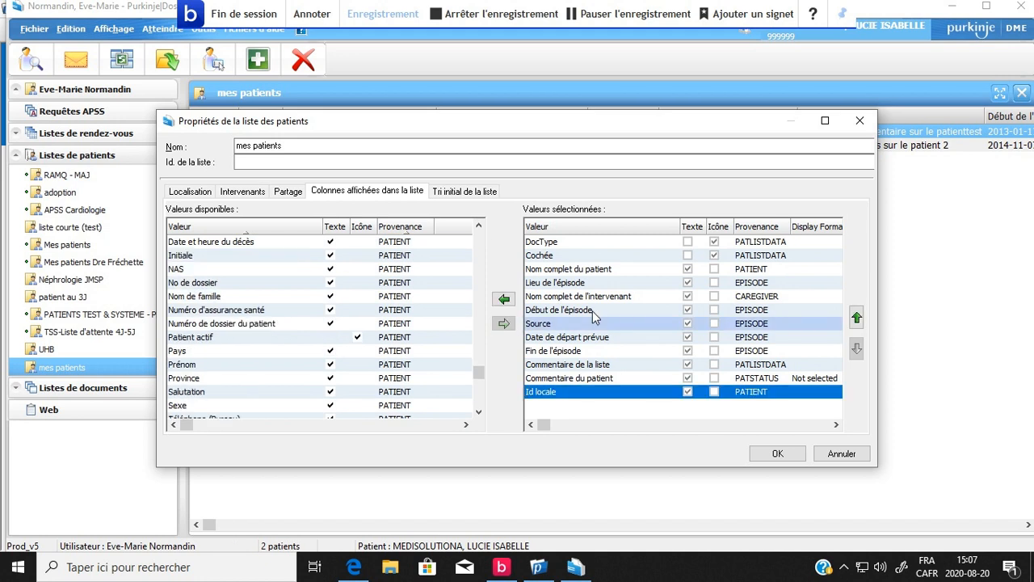
# Move the Id locale column up the display order until it sits directly above Nom complet du patient.
pyautogui.click(856, 318)
pyautogui.click(856, 317)
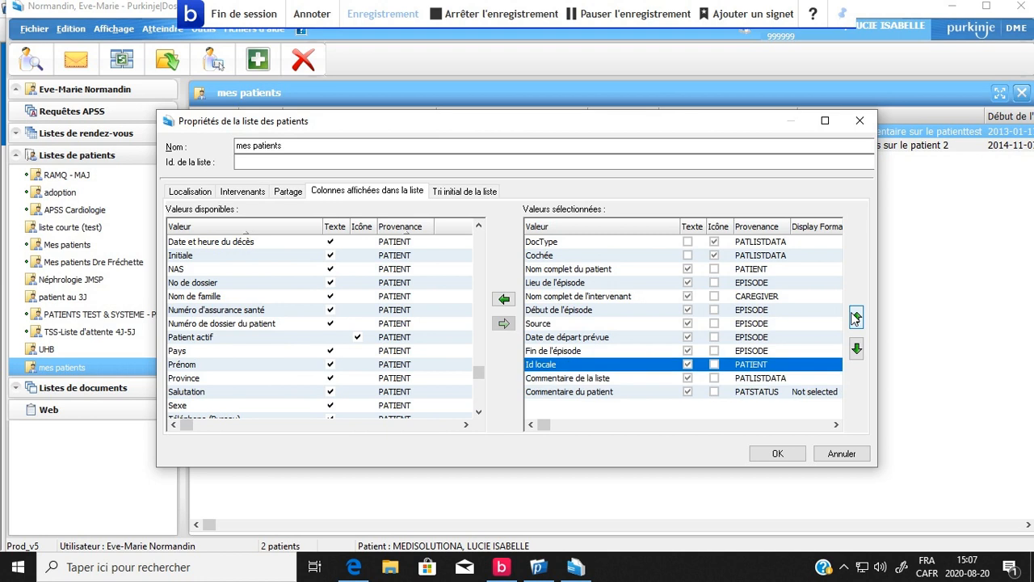
pyautogui.doubleClick(856, 317)
pyautogui.click(856, 317)
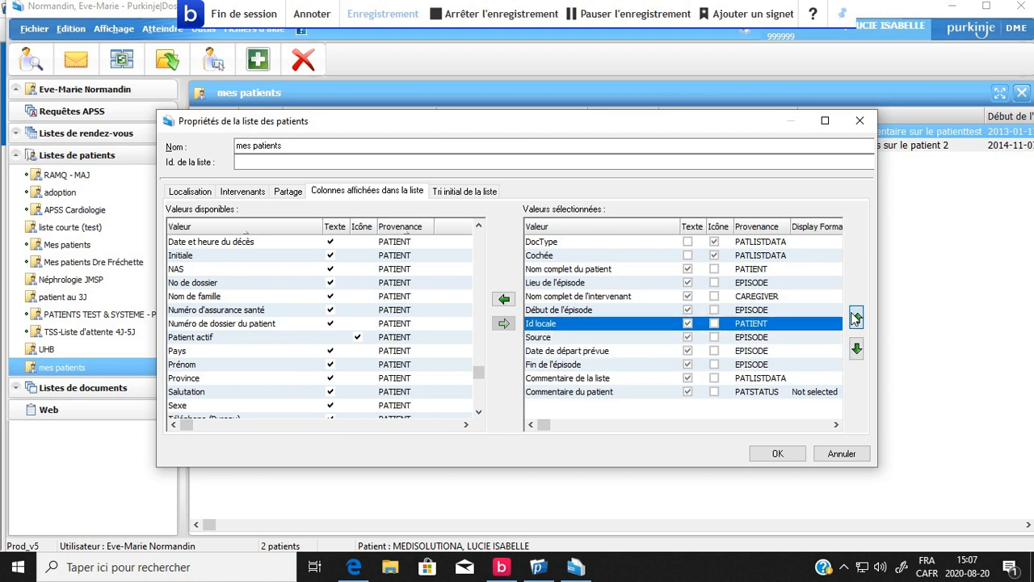
pyautogui.doubleClick(855, 317)
pyautogui.doubleClick(856, 317)
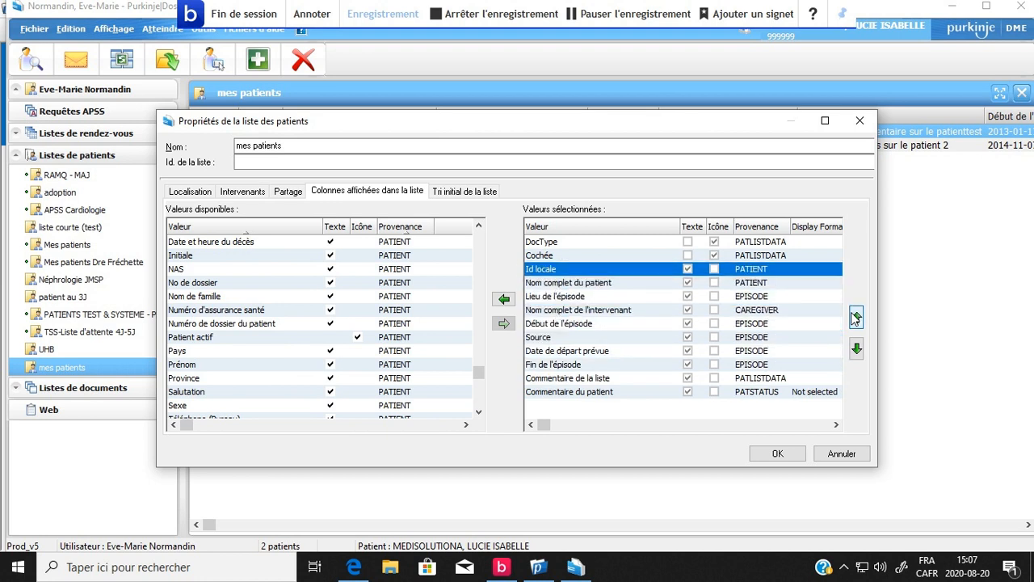
# Apply the column changes to the mes patients list and remove the second patient from it.
pyautogui.click(777, 454)
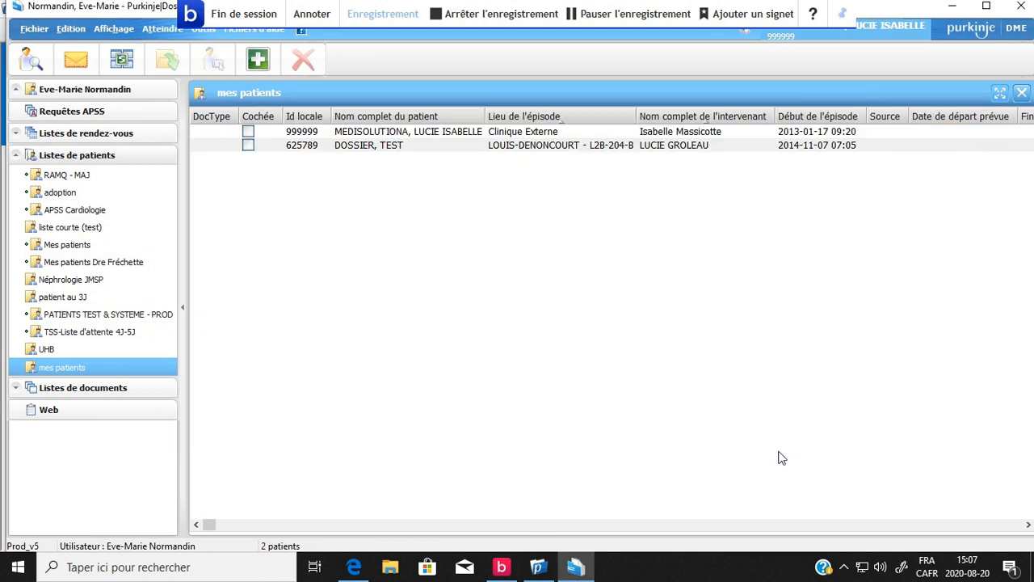
pyautogui.click(328, 146)
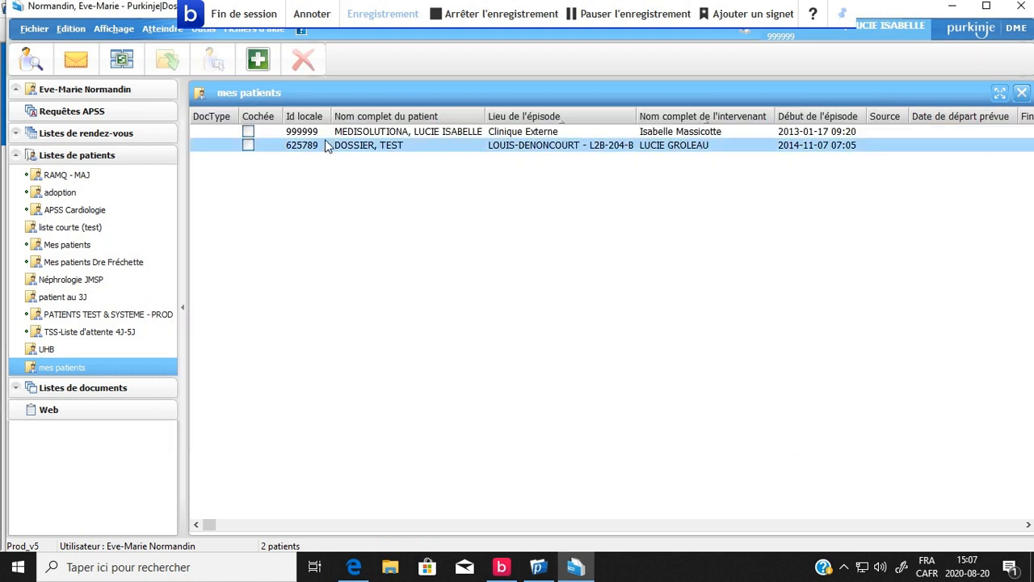
pyautogui.click(333, 146)
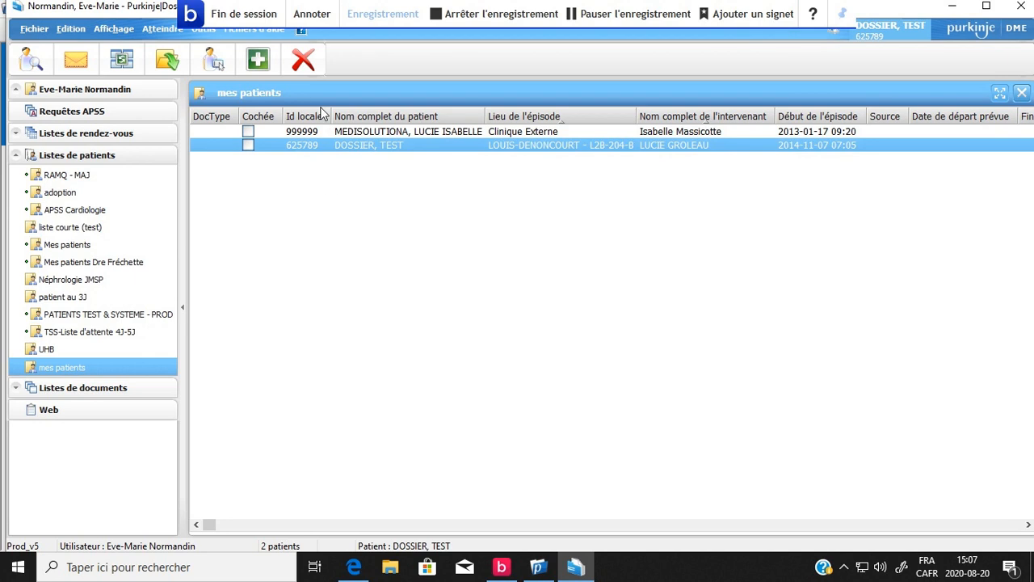
pyautogui.click(312, 64)
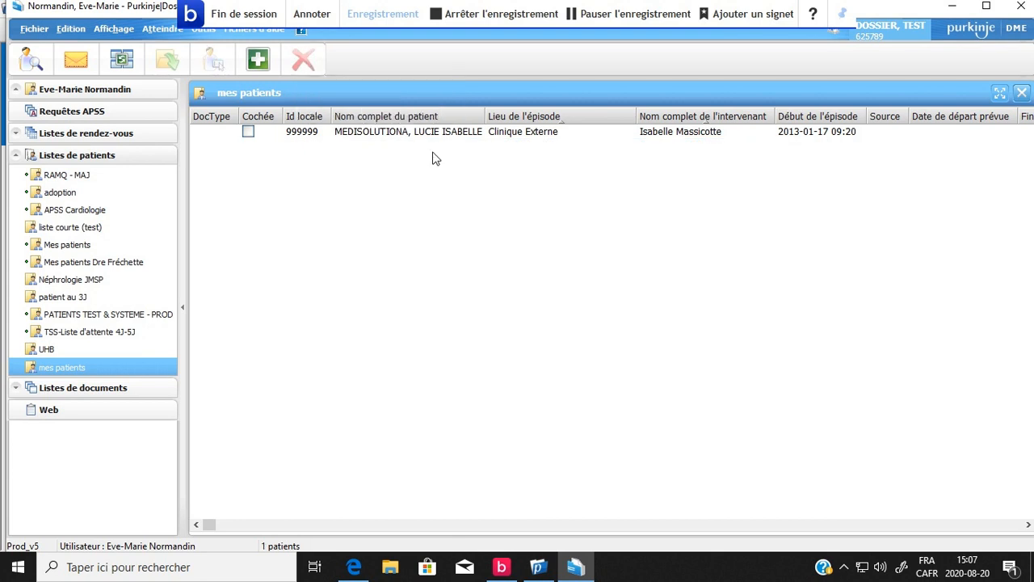
# Add the removed patient back to the mes patients list by searching for their file number under Autre numéro de dossier patient.
pyautogui.click(260, 61)
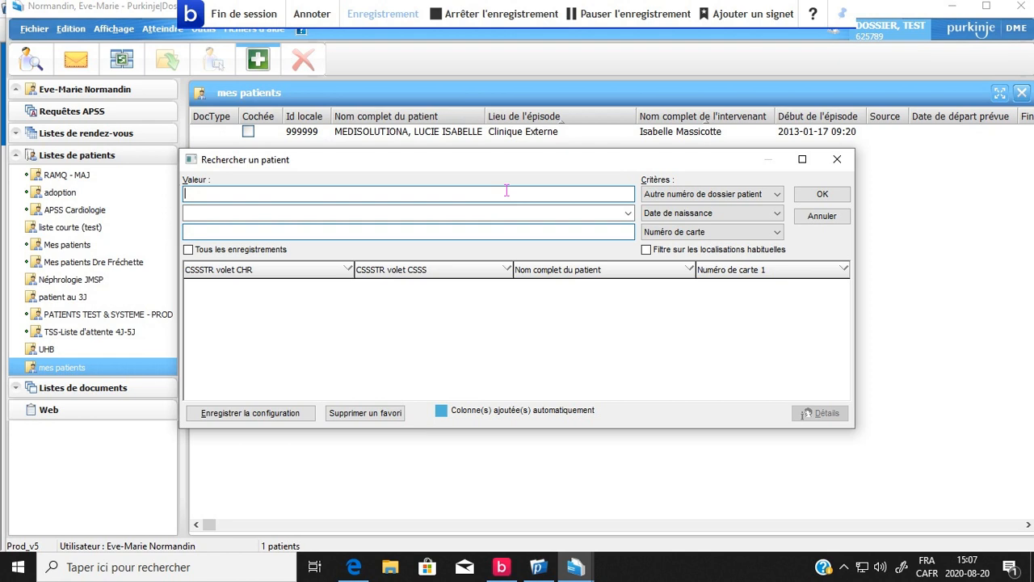
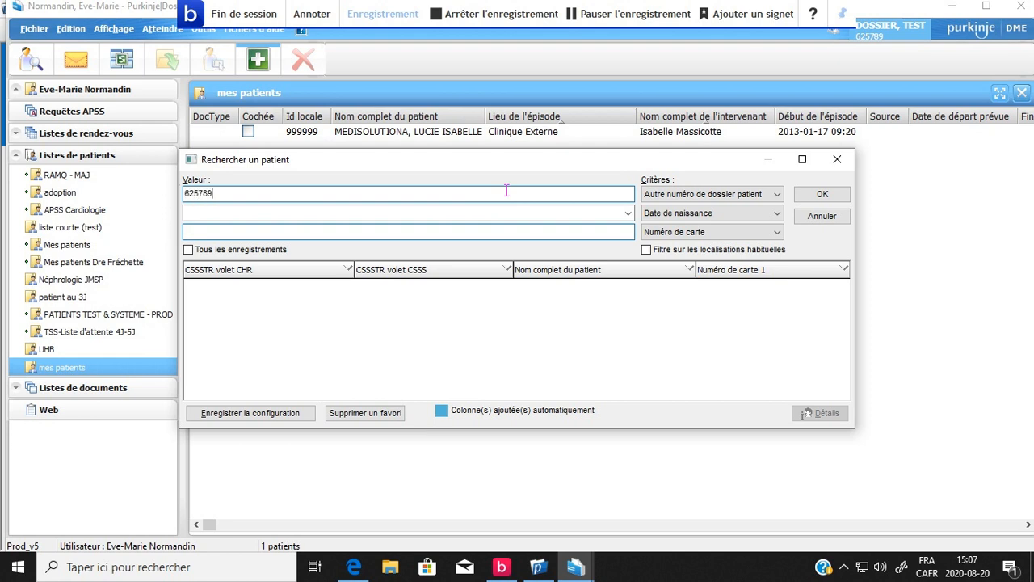
pyautogui.click(820, 195)
pyautogui.click(822, 196)
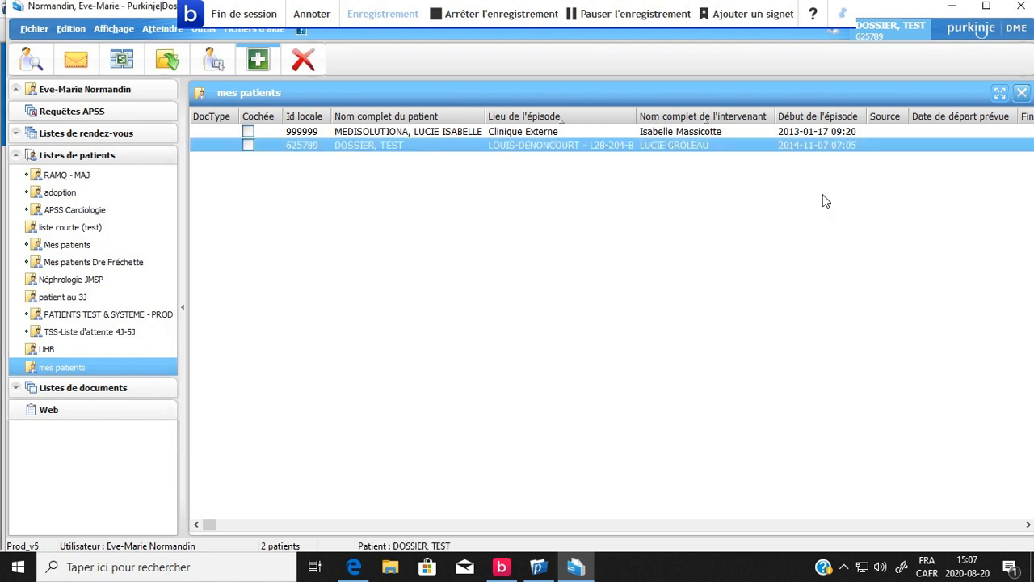
# Open the second patient's record from the mes patients list and close it without signing the unsigned document.
pyautogui.doubleClick(365, 145)
pyautogui.doubleClick(367, 146)
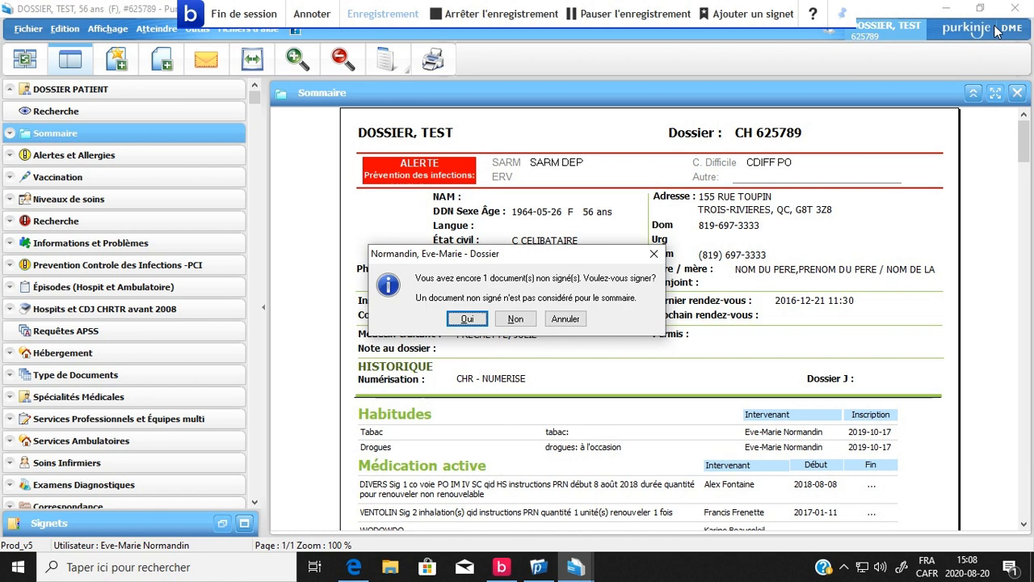
pyautogui.click(521, 318)
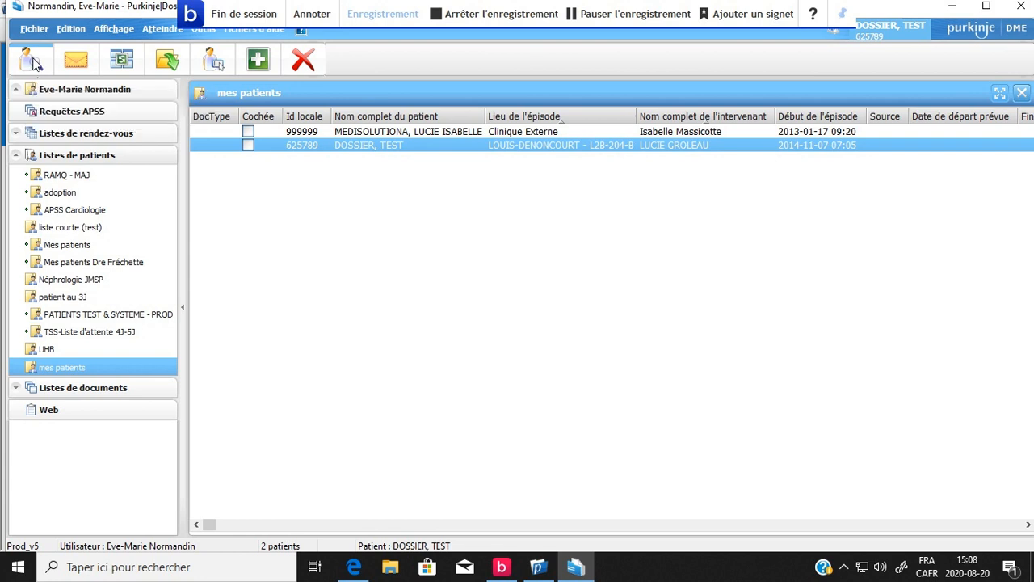
# Search for the first listed patient by file number using the Autre numéro de dossier patient criterion, and open the matching record.
pyautogui.click(33, 62)
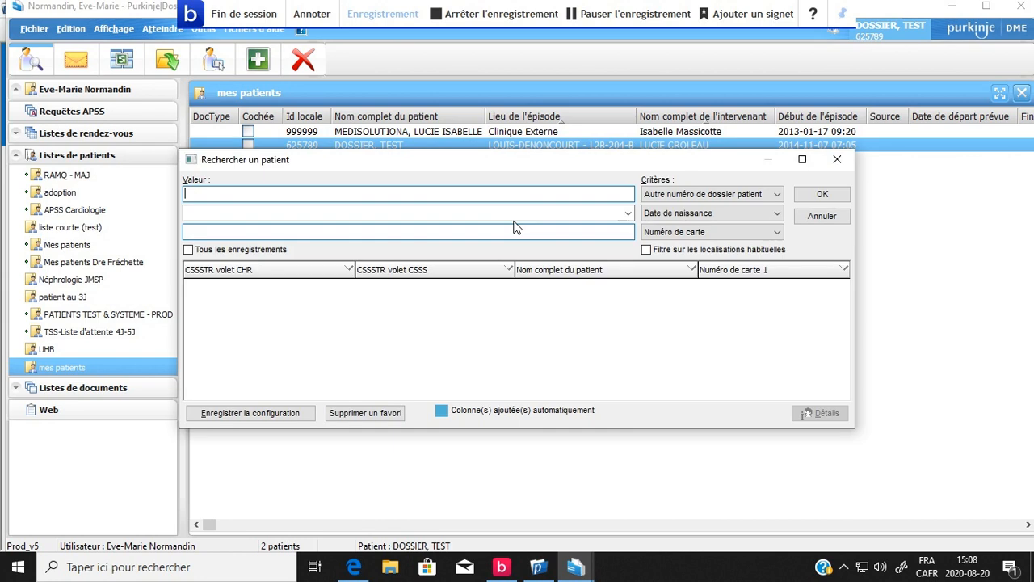
pyautogui.click(676, 198)
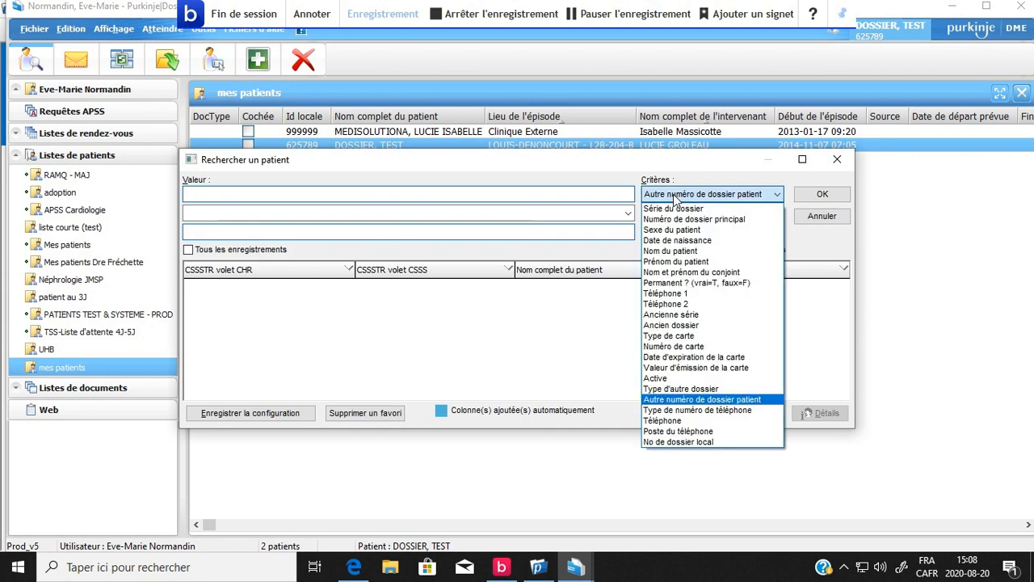
pyautogui.click(485, 173)
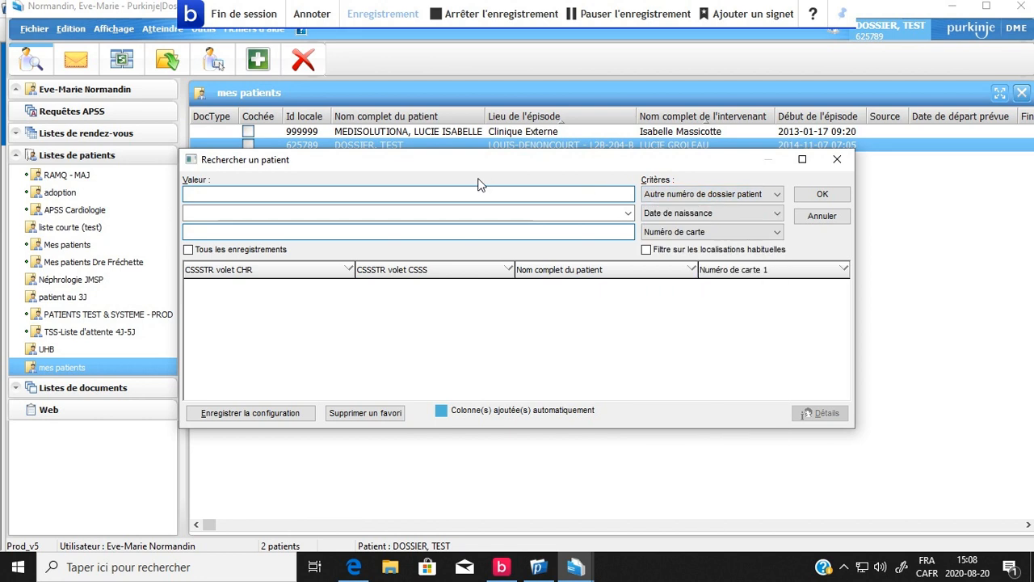
pyautogui.click(451, 194)
pyautogui.write('999999')
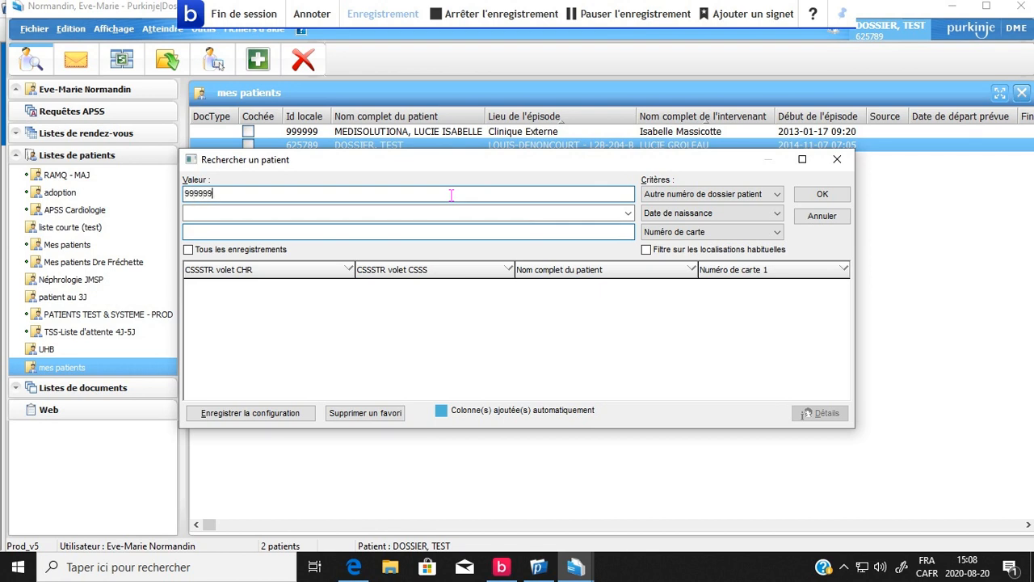
pyautogui.press('Return')
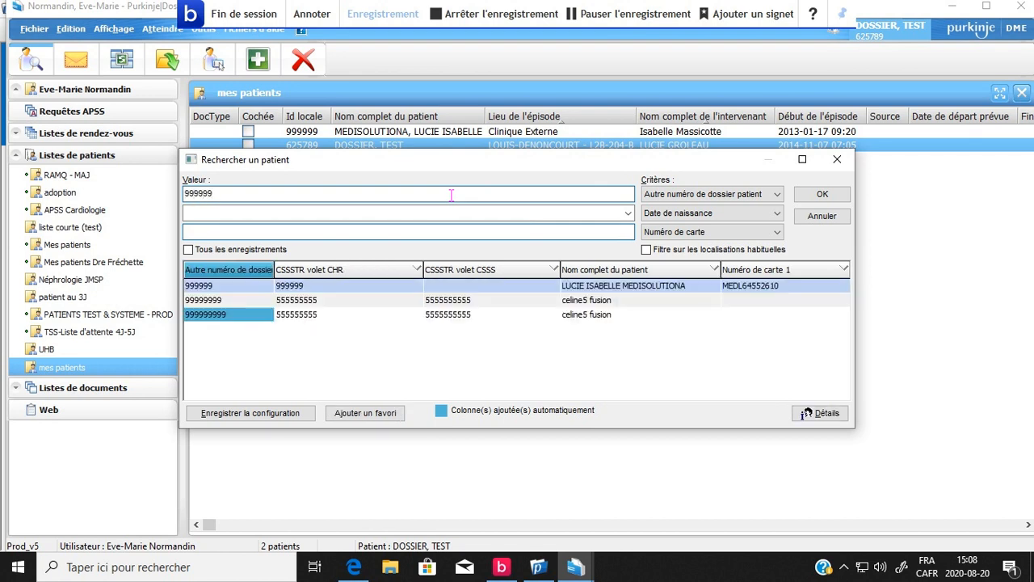
pyautogui.press('Return')
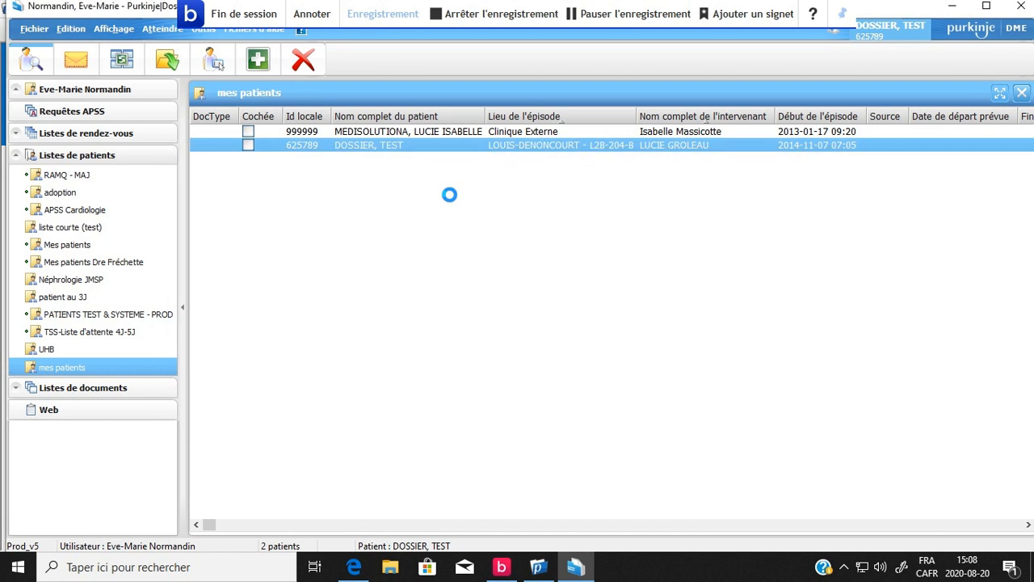